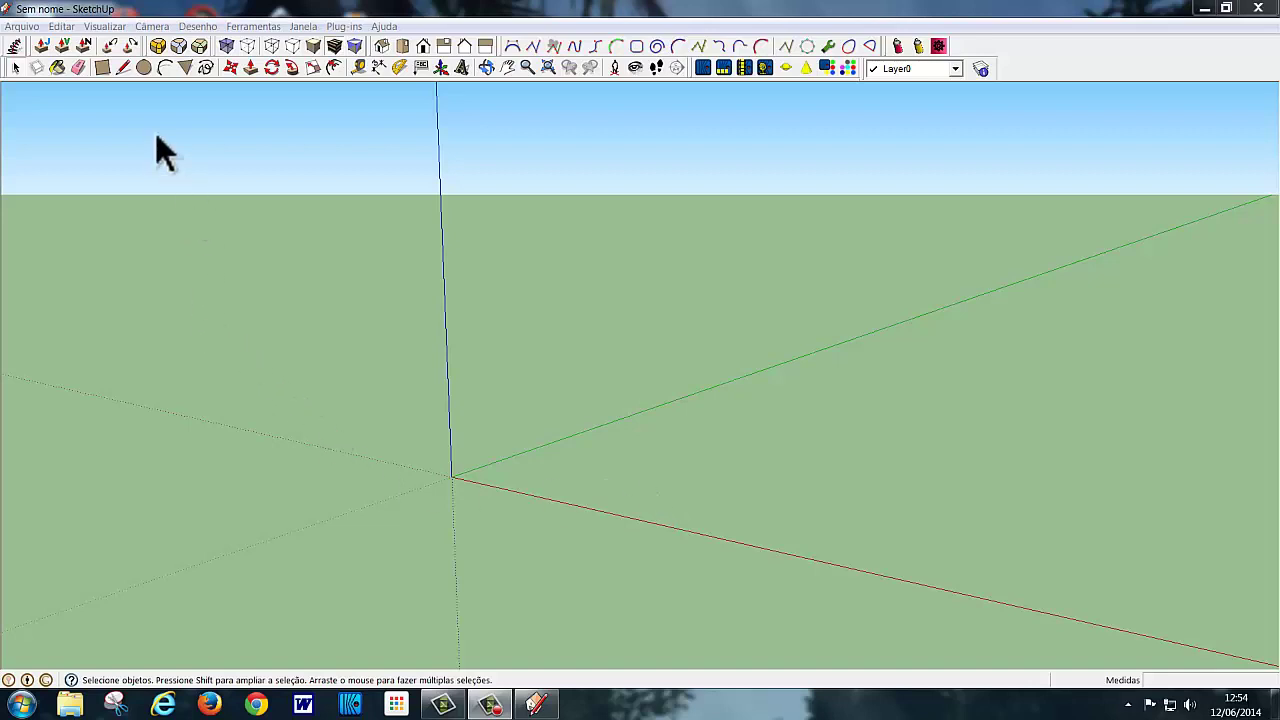
# - Draw a circular disc centred on the origin and reverse its face so the front points up
pyautogui.click(143, 68)
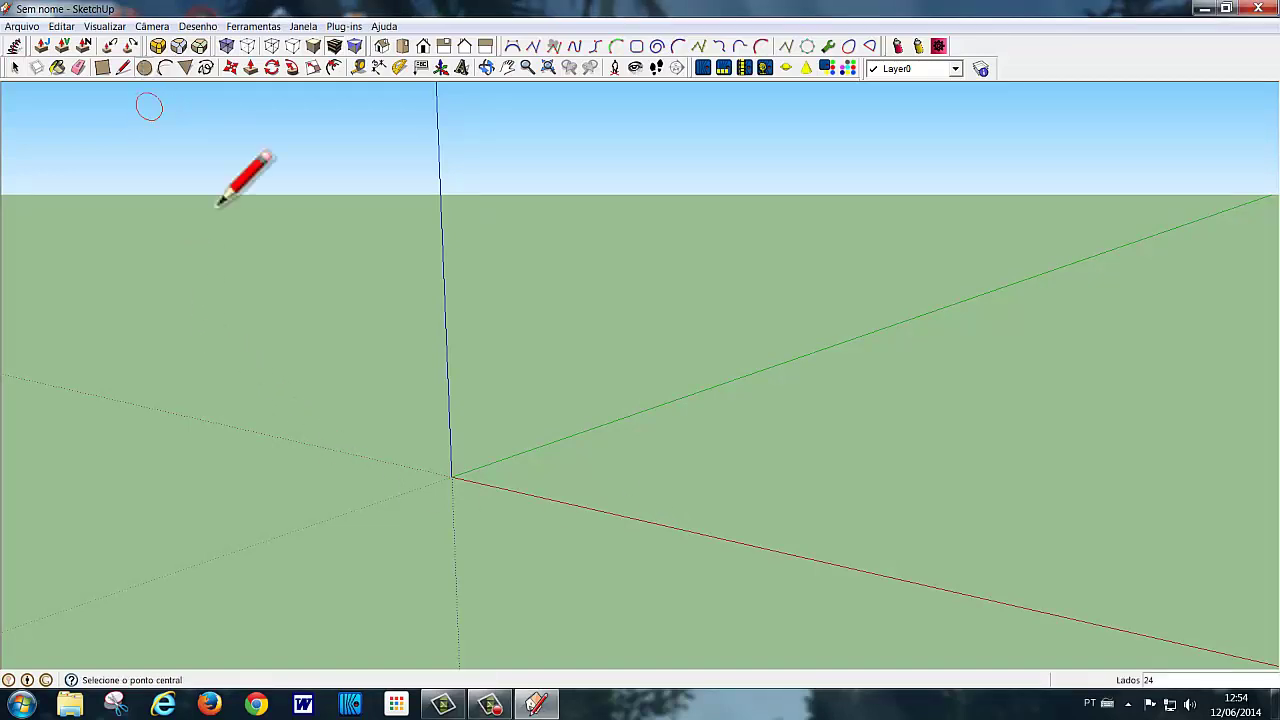
pyautogui.click(453, 478)
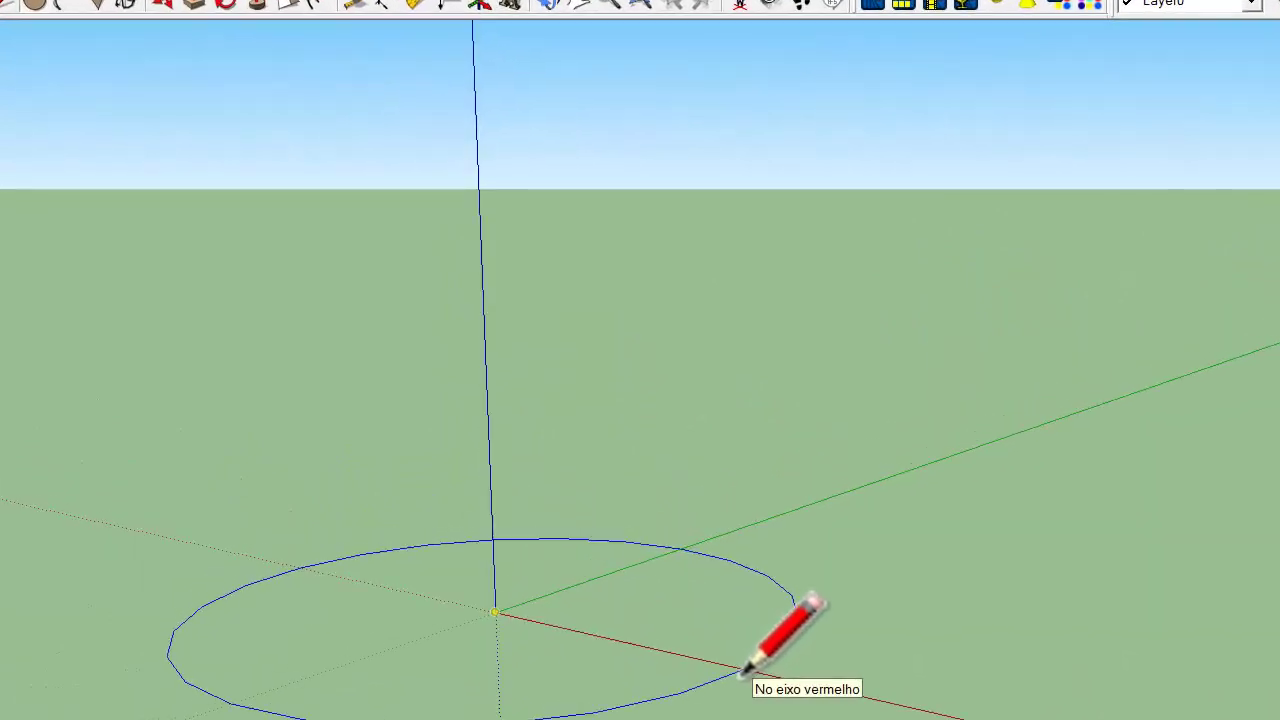
pyautogui.click(620, 515)
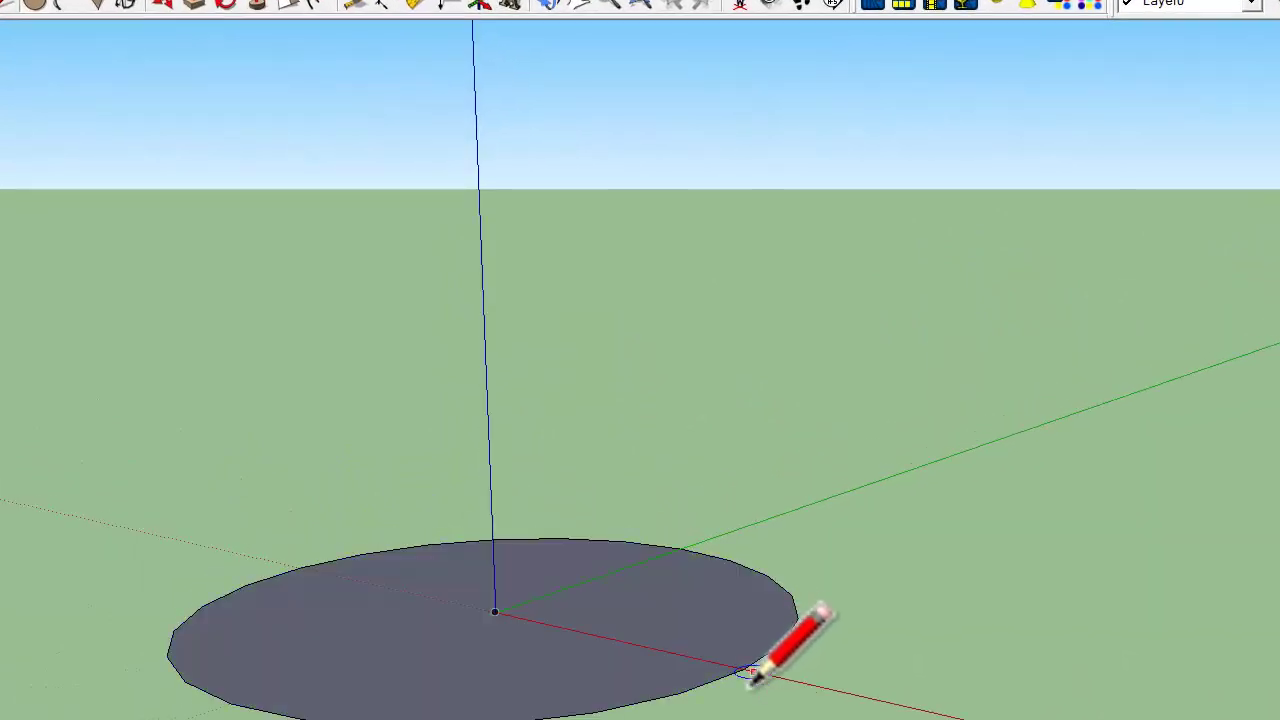
pyautogui.press('space')
pyautogui.rightClick(602, 676)
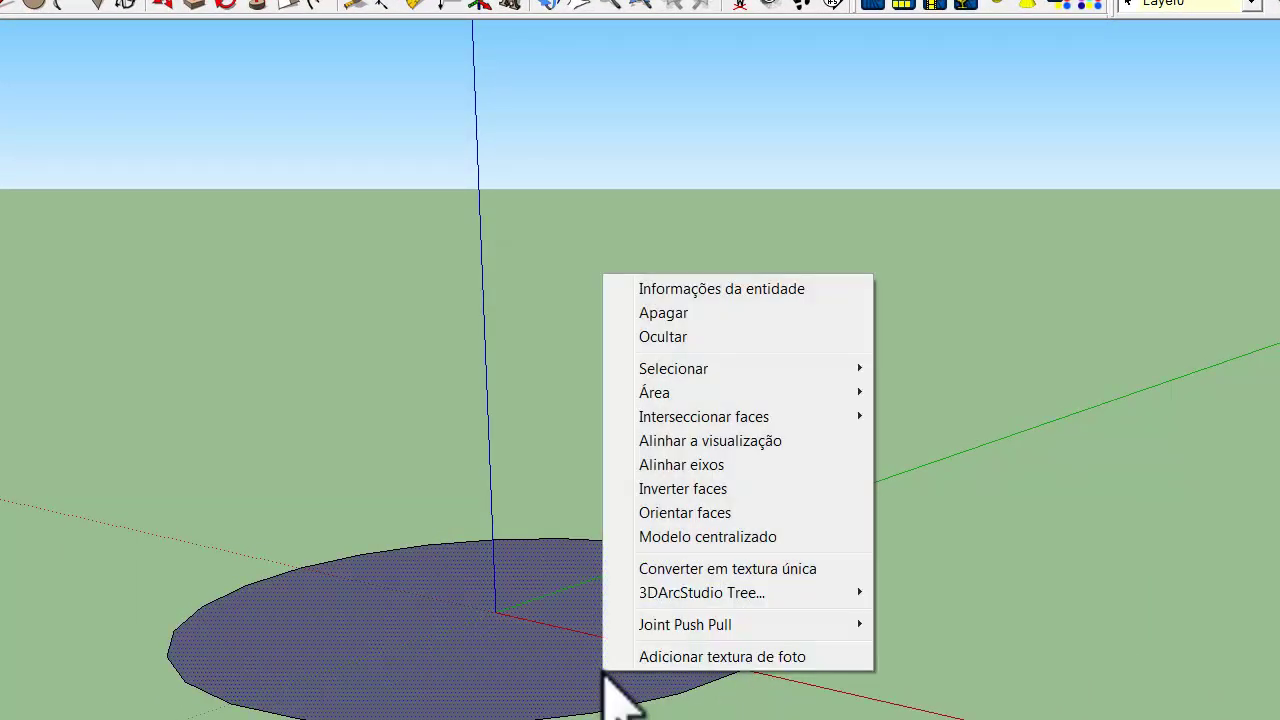
pyautogui.click(704, 488)
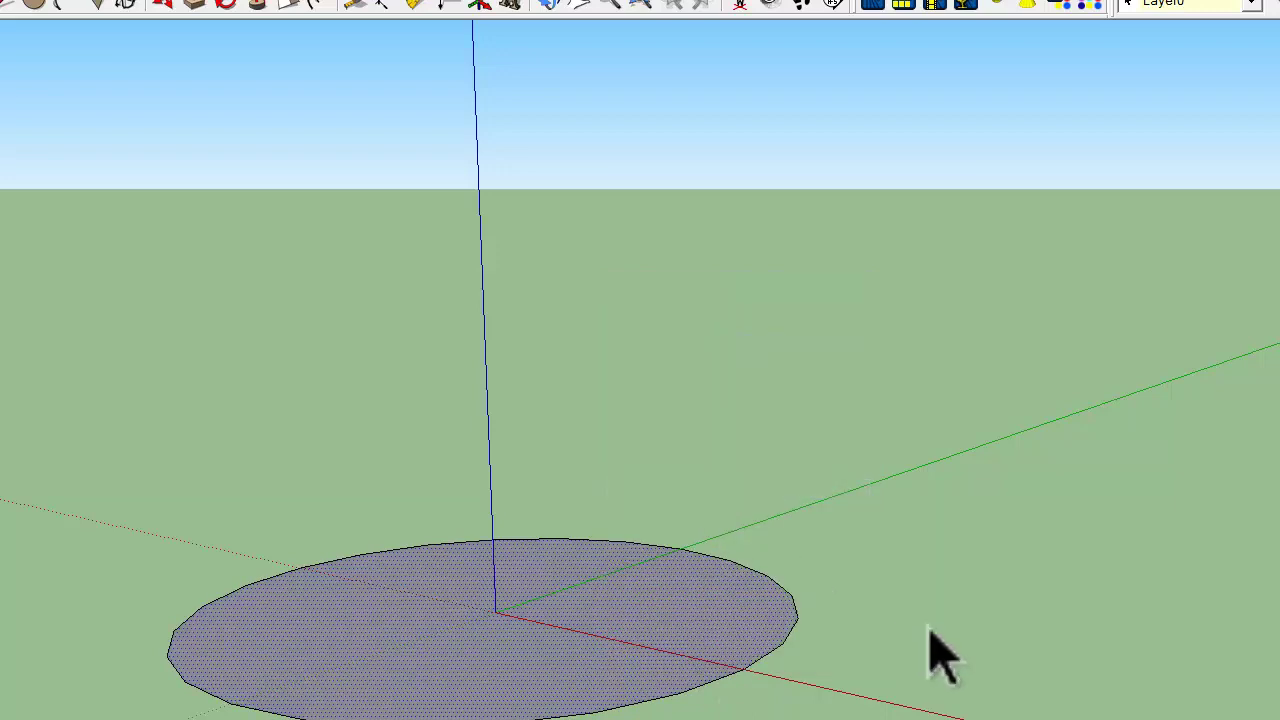
# - Draw a closed rectangle from the origin up the blue axis and along red to the disc's edge
pyautogui.click(5, 4)
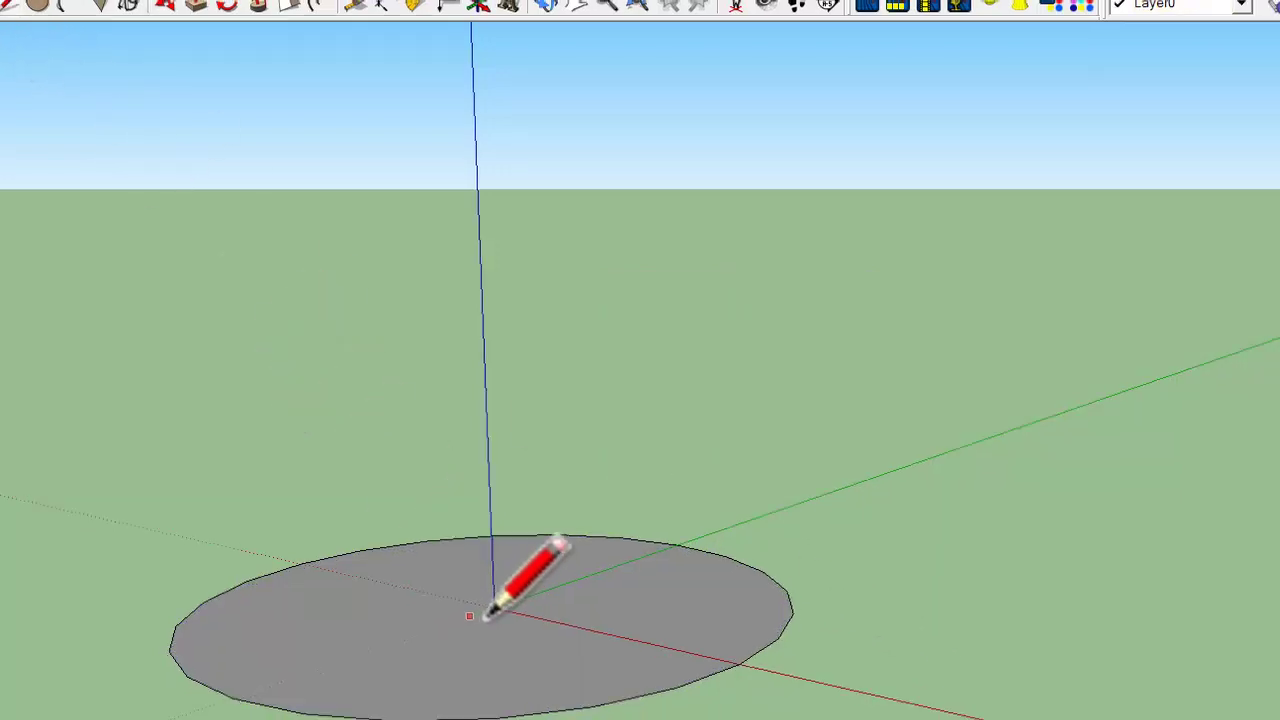
pyautogui.click(451, 476)
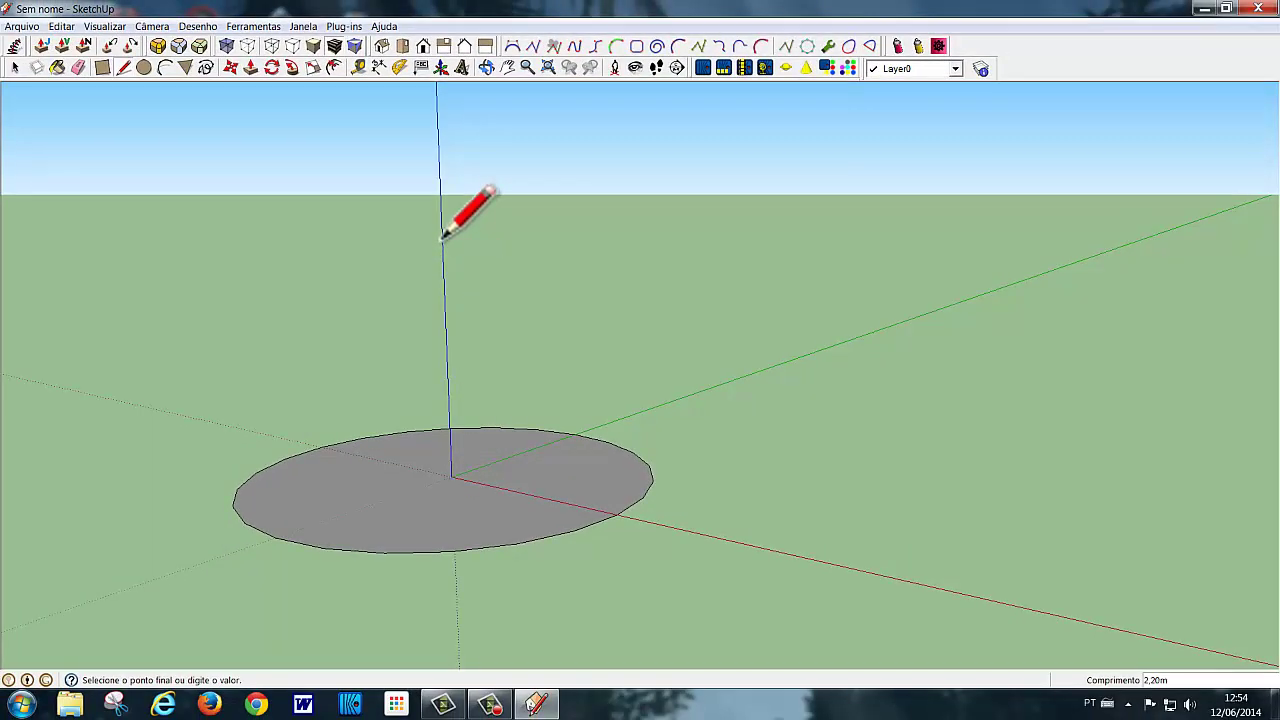
pyautogui.click(441, 239)
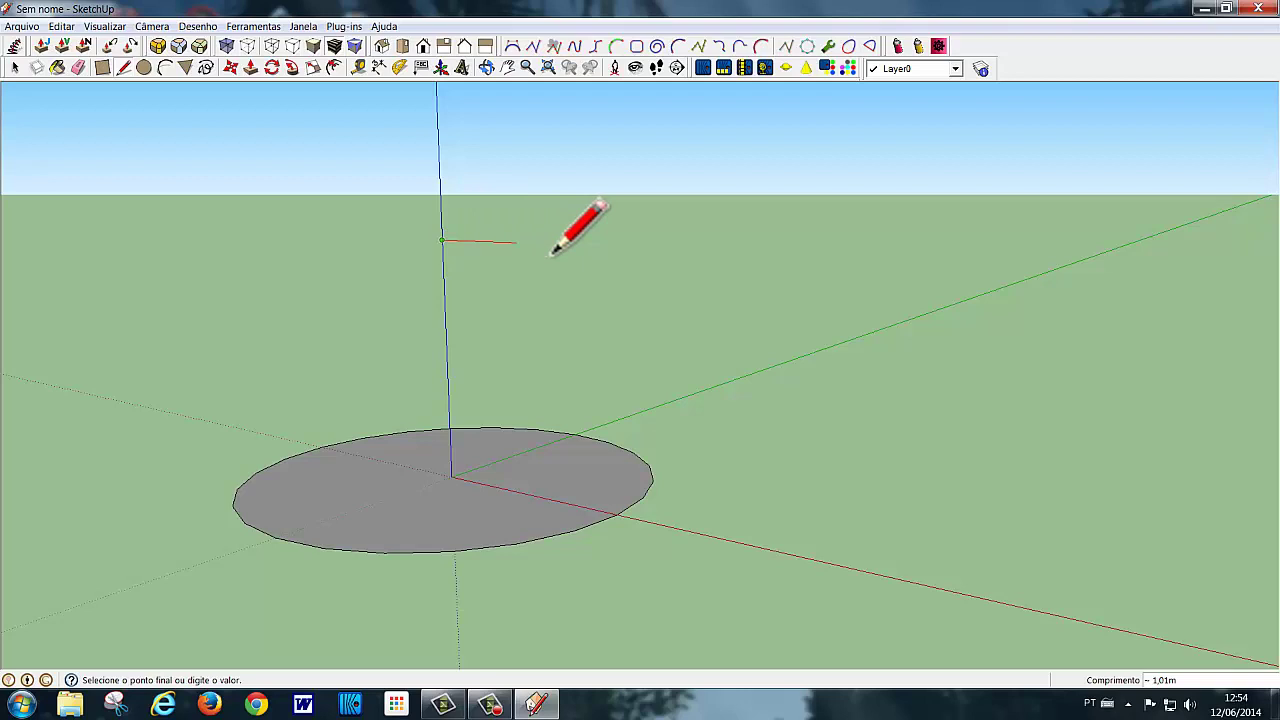
pyautogui.click(619, 246)
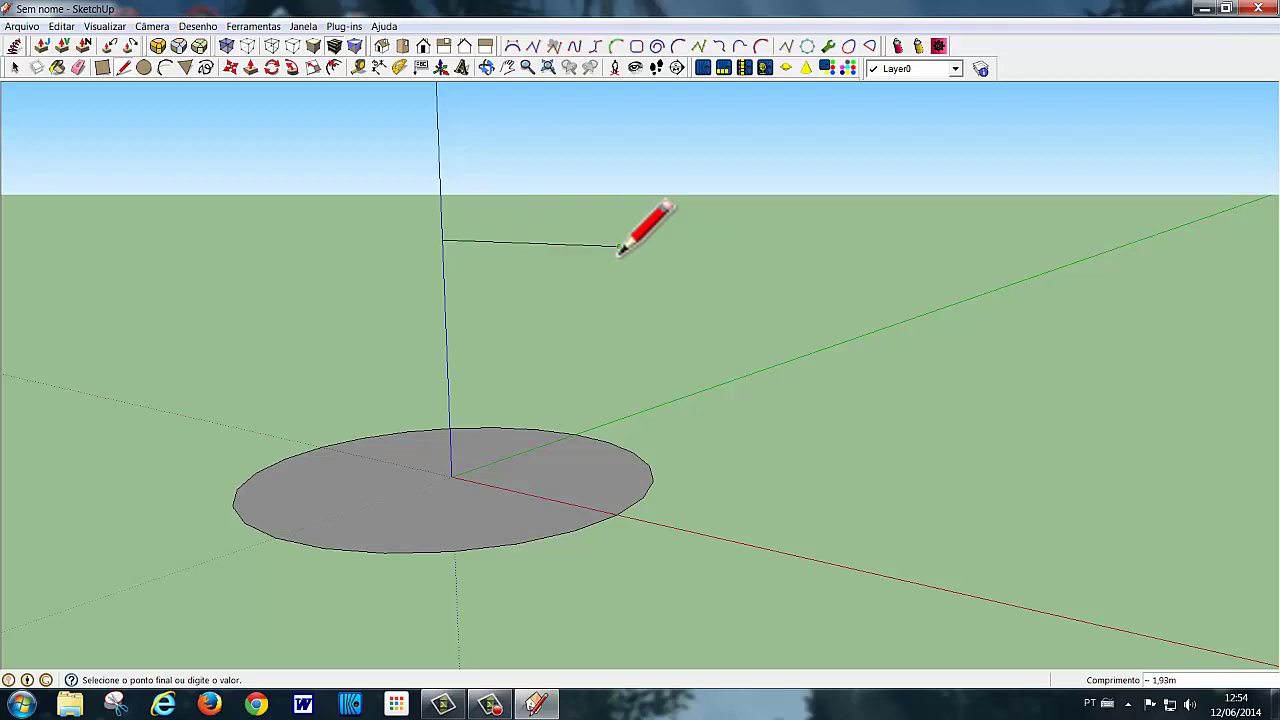
pyautogui.click(620, 481)
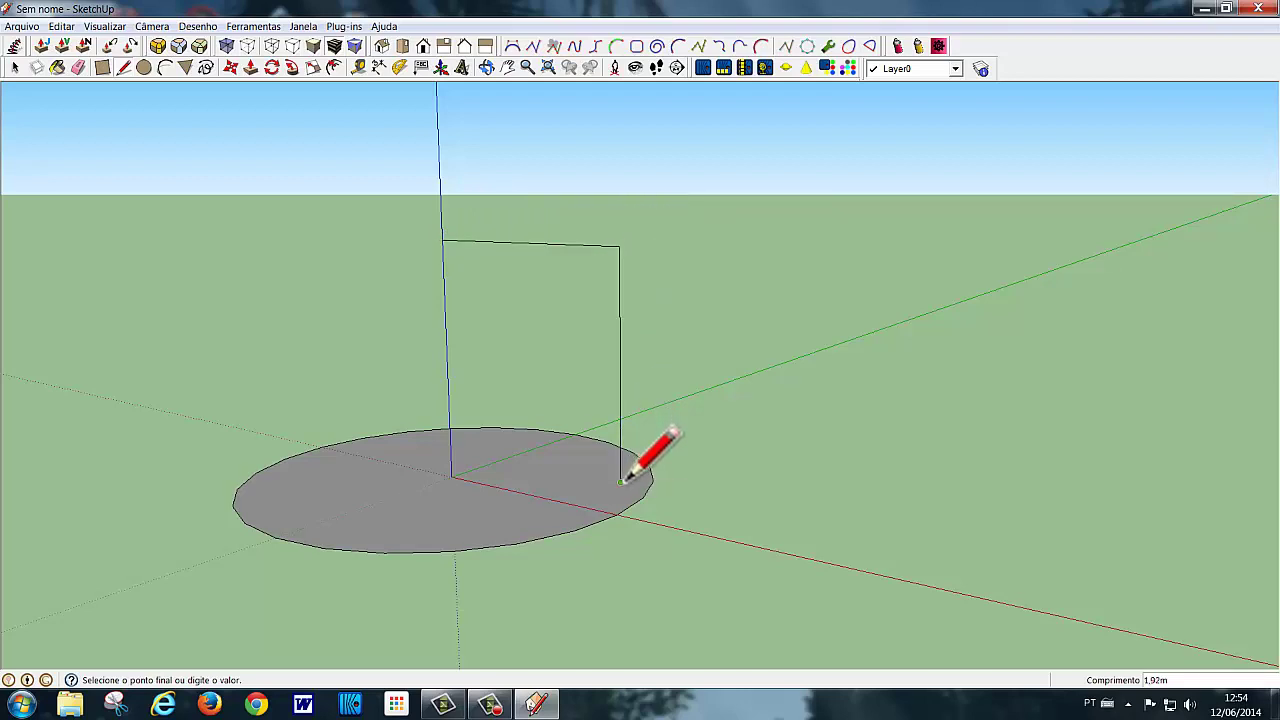
pyautogui.click(454, 450)
pyautogui.press('space')
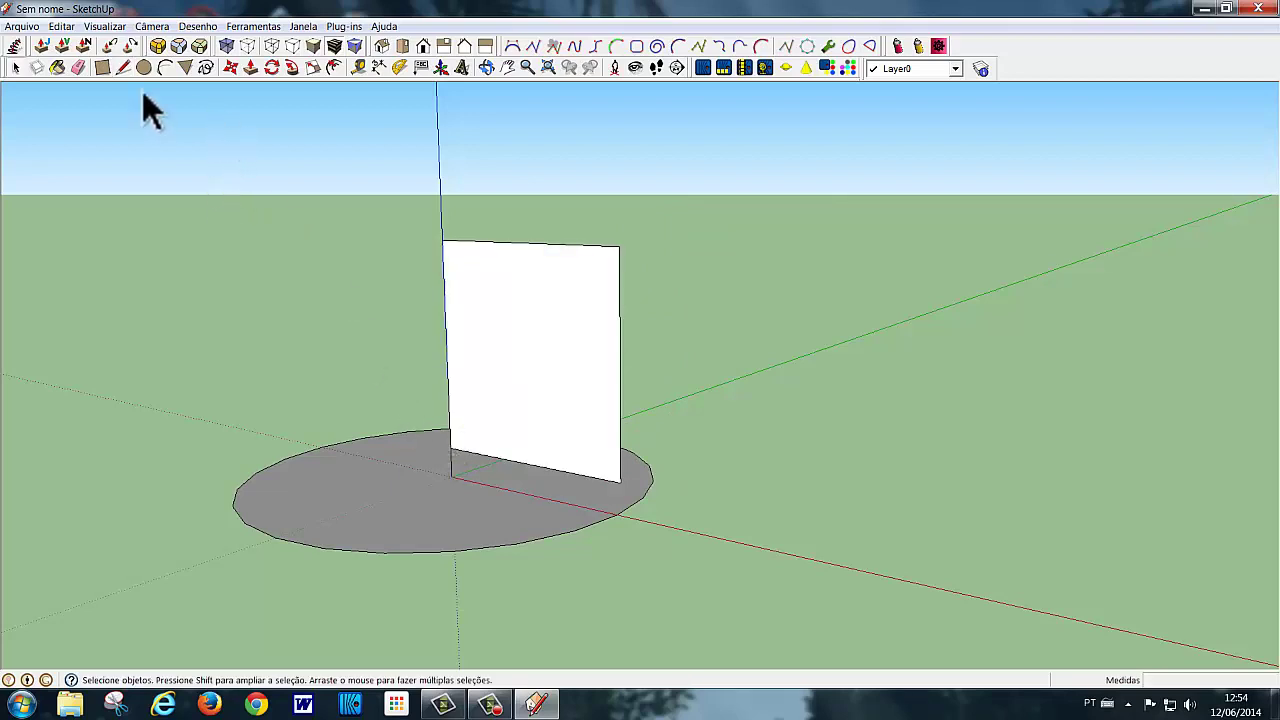
# - Draw an arc from the upright face's top-left corner, setting its end point and bulge
pyautogui.click(166, 70)
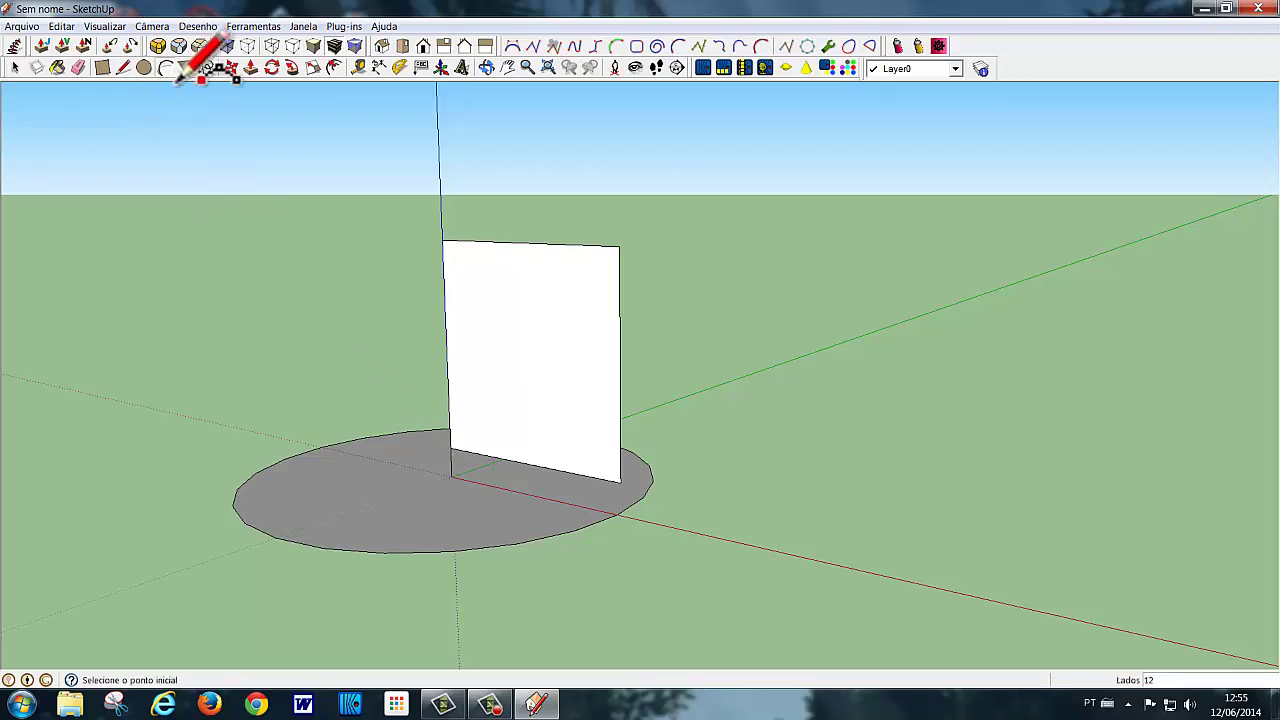
pyautogui.press('space')
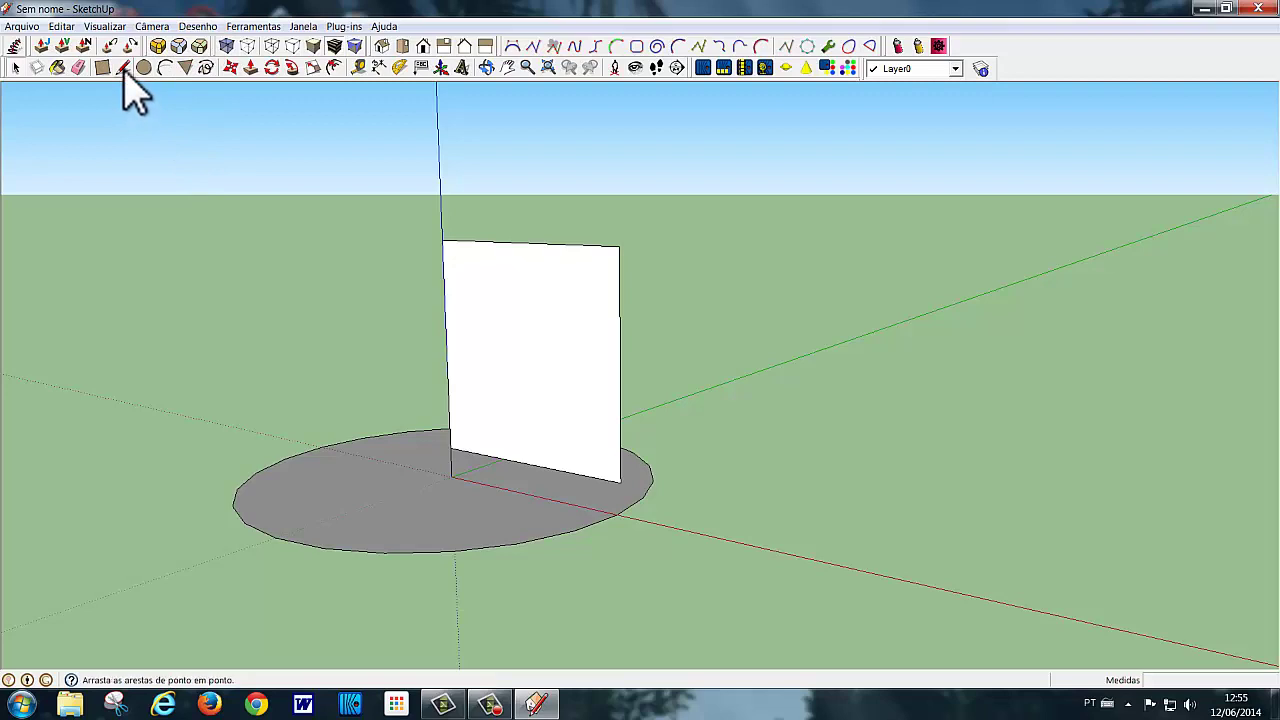
pyautogui.click(123, 67)
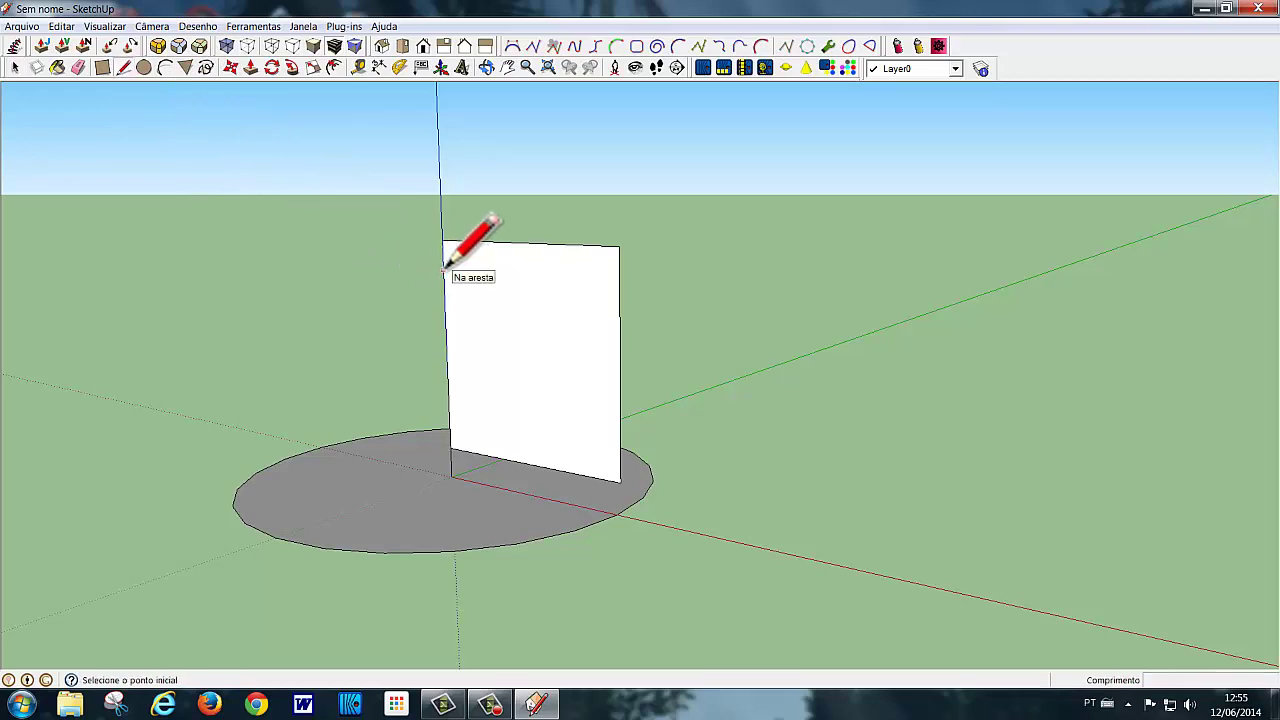
pyautogui.click(443, 270)
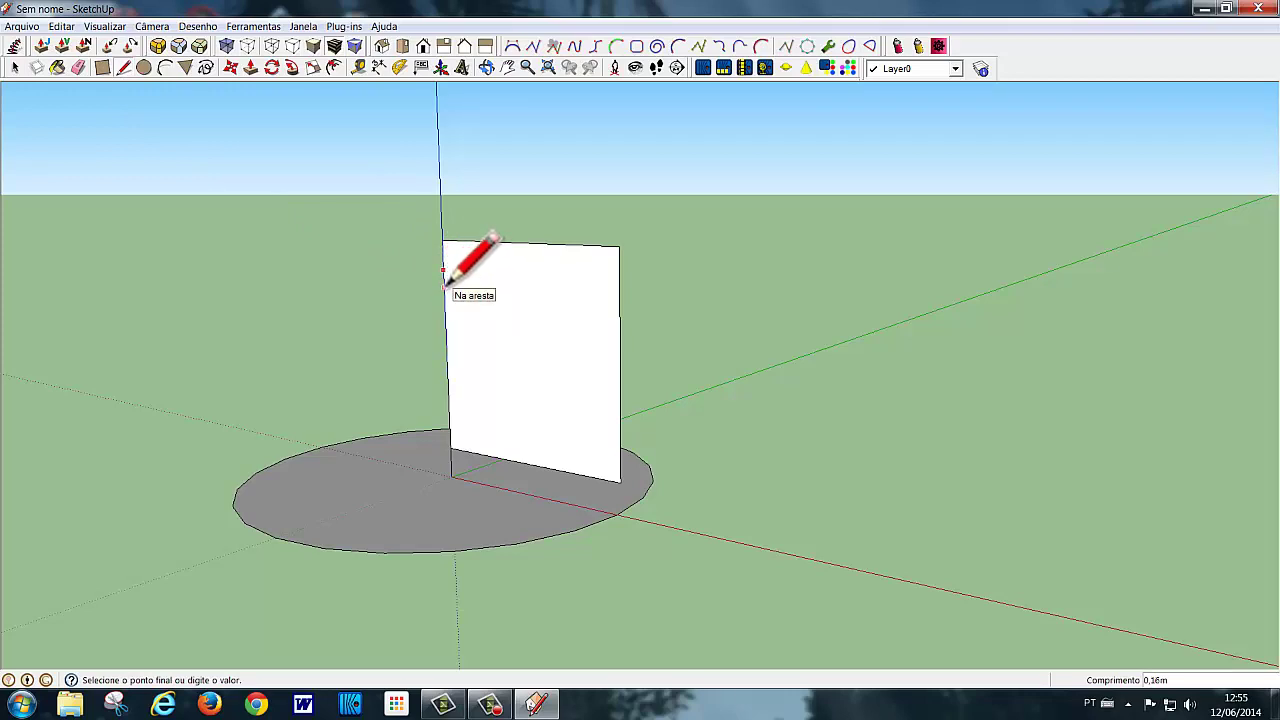
pyautogui.press('Escape')
pyautogui.press('space')
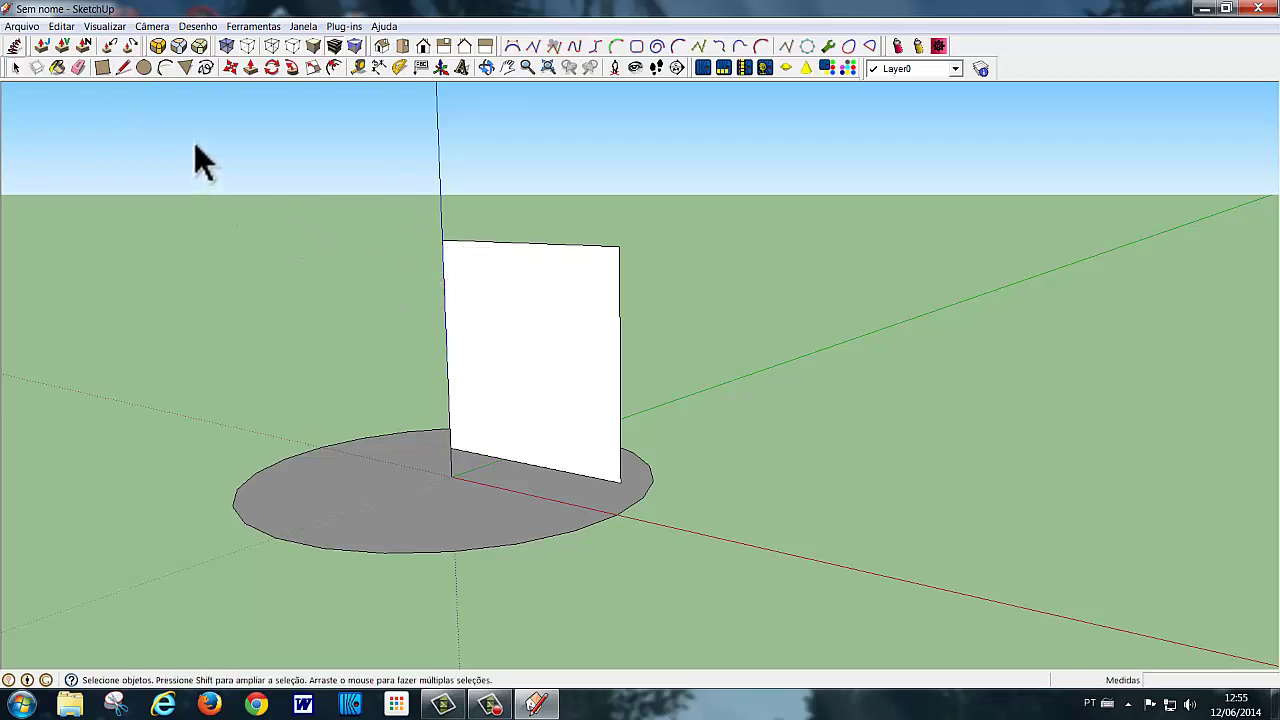
pyautogui.click(166, 70)
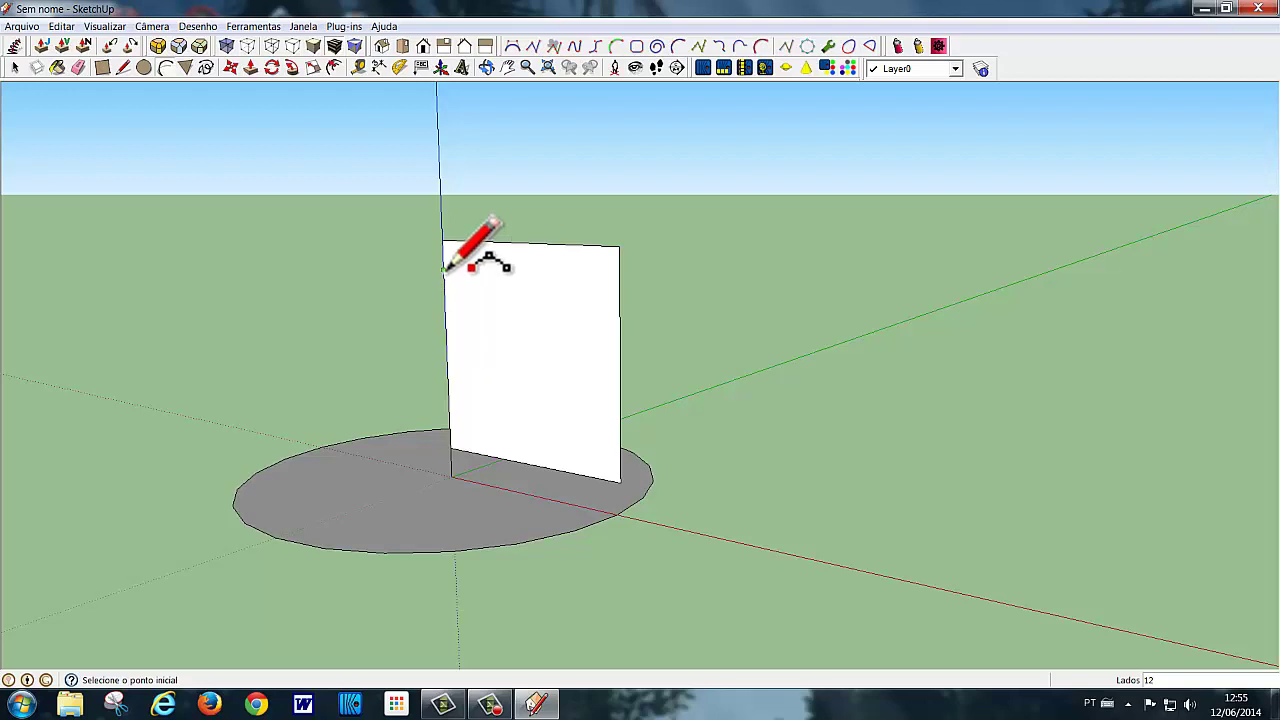
pyautogui.click(443, 269)
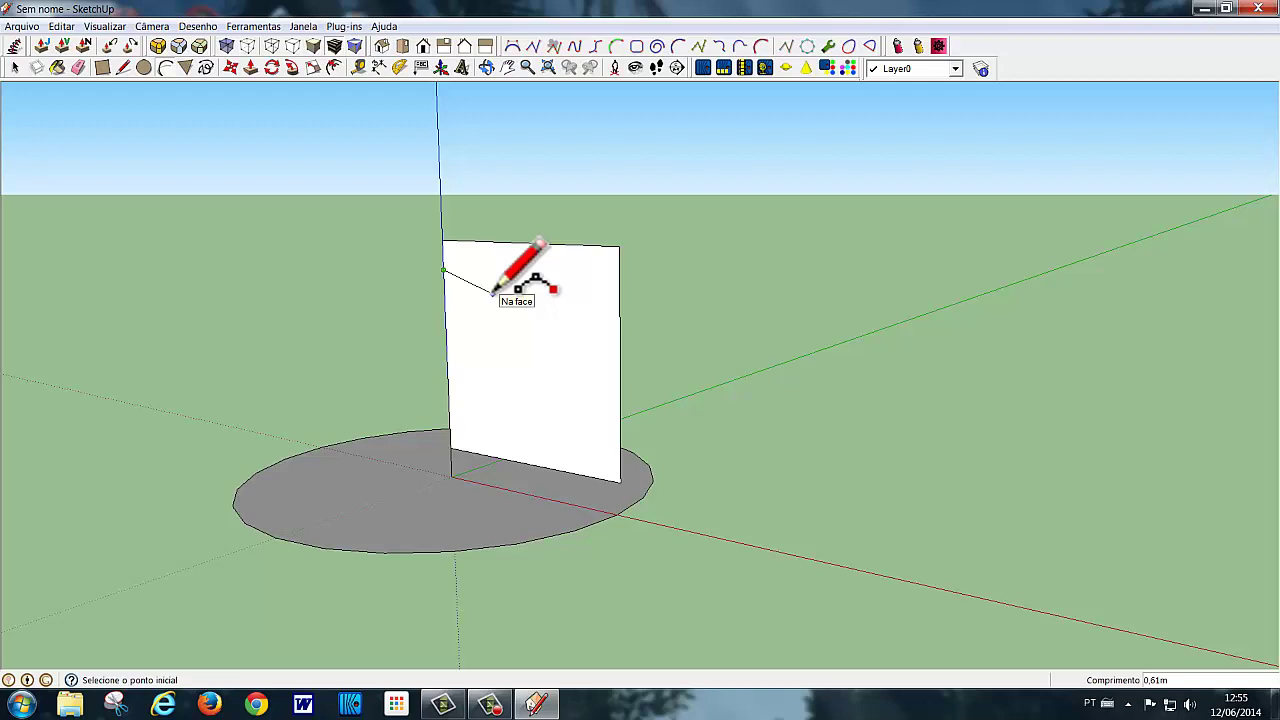
pyautogui.click(490, 290)
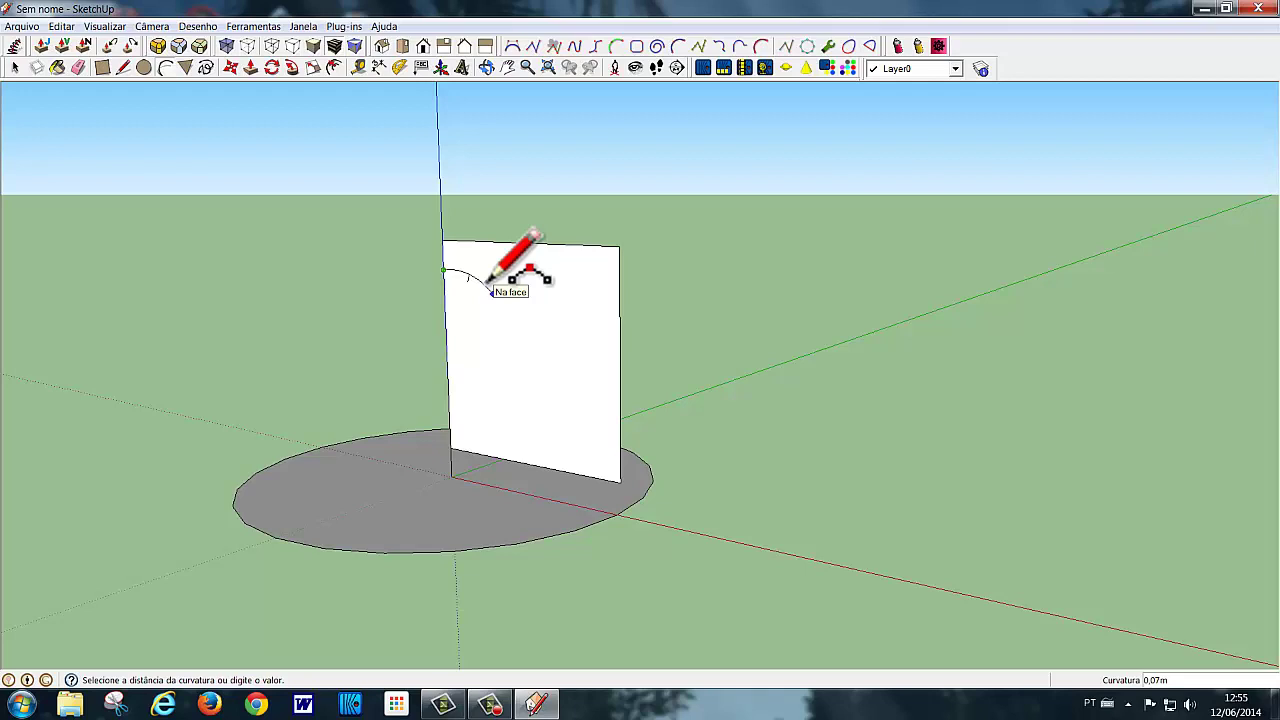
pyautogui.click(489, 288)
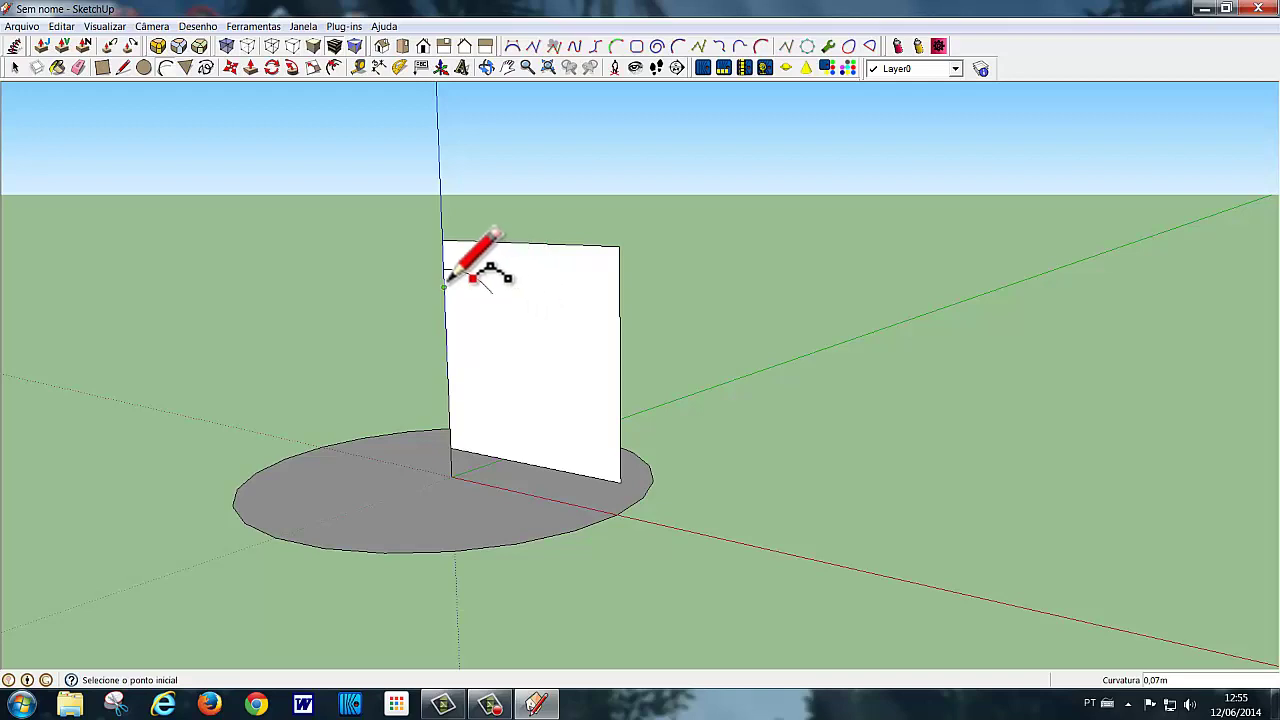
# - Draw a second arc from the face's left edge, forming a crescent with the first arc
pyautogui.click(445, 287)
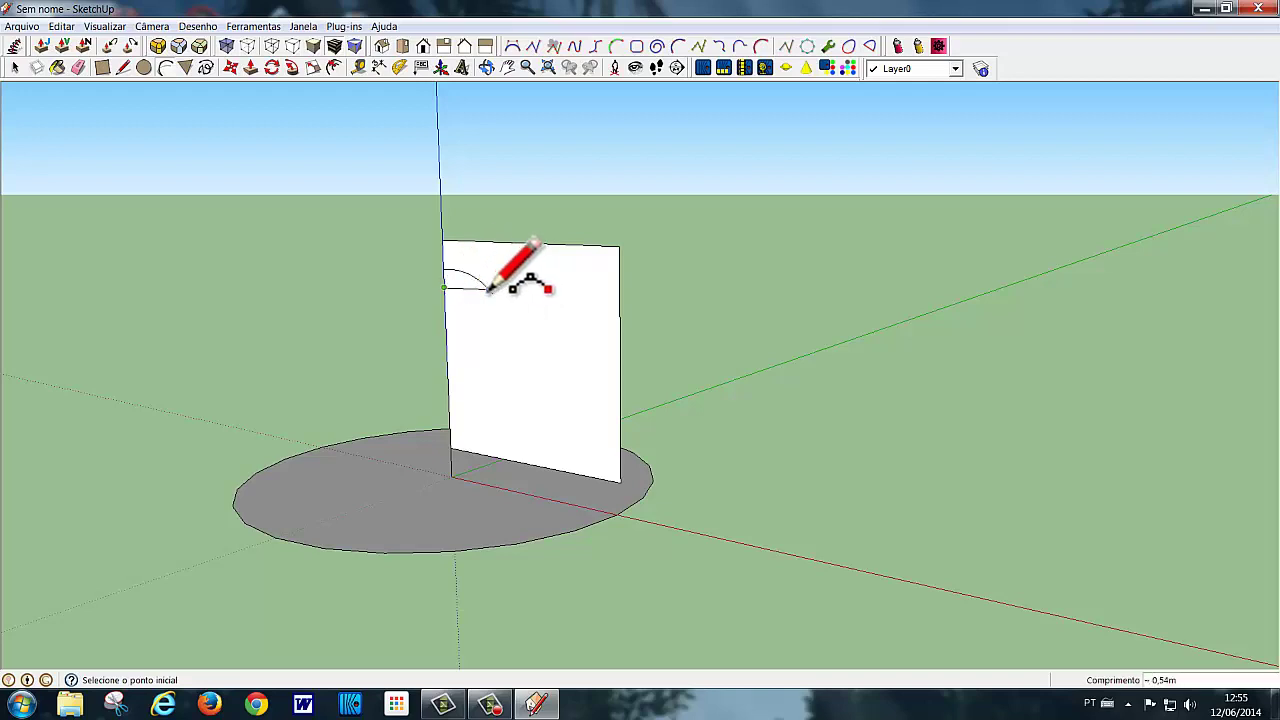
pyautogui.click(491, 292)
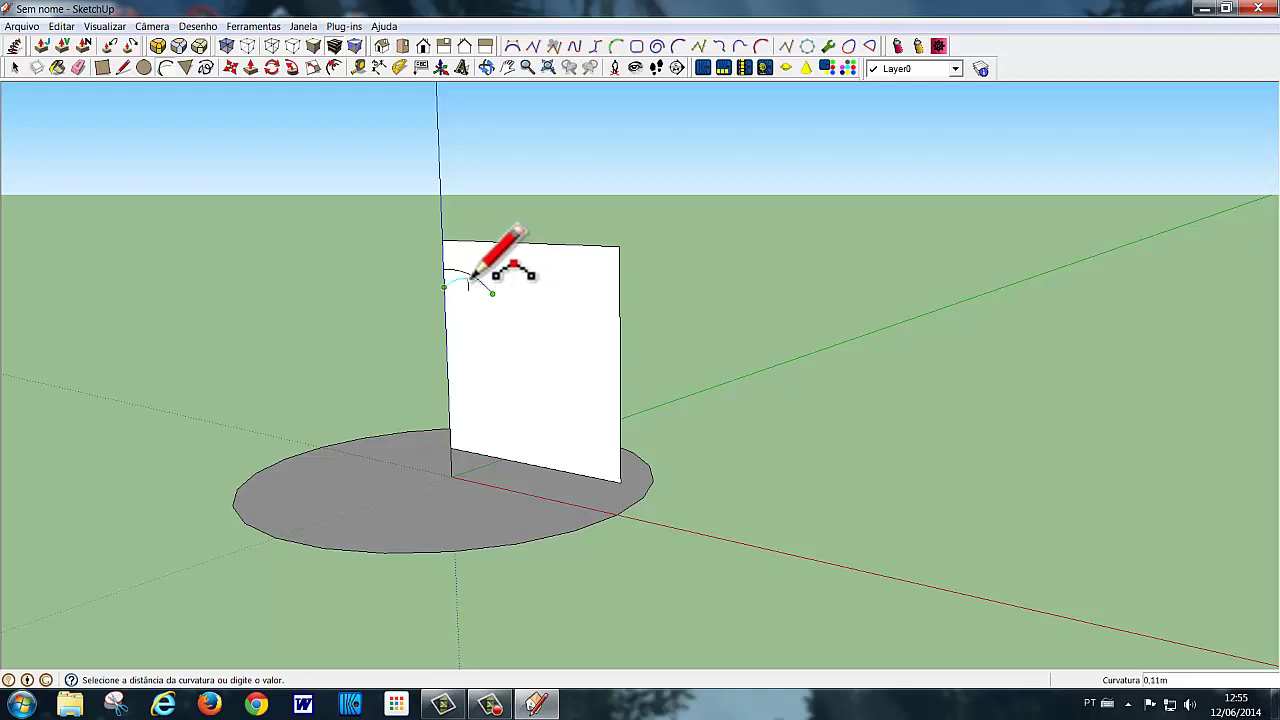
pyautogui.click(468, 284)
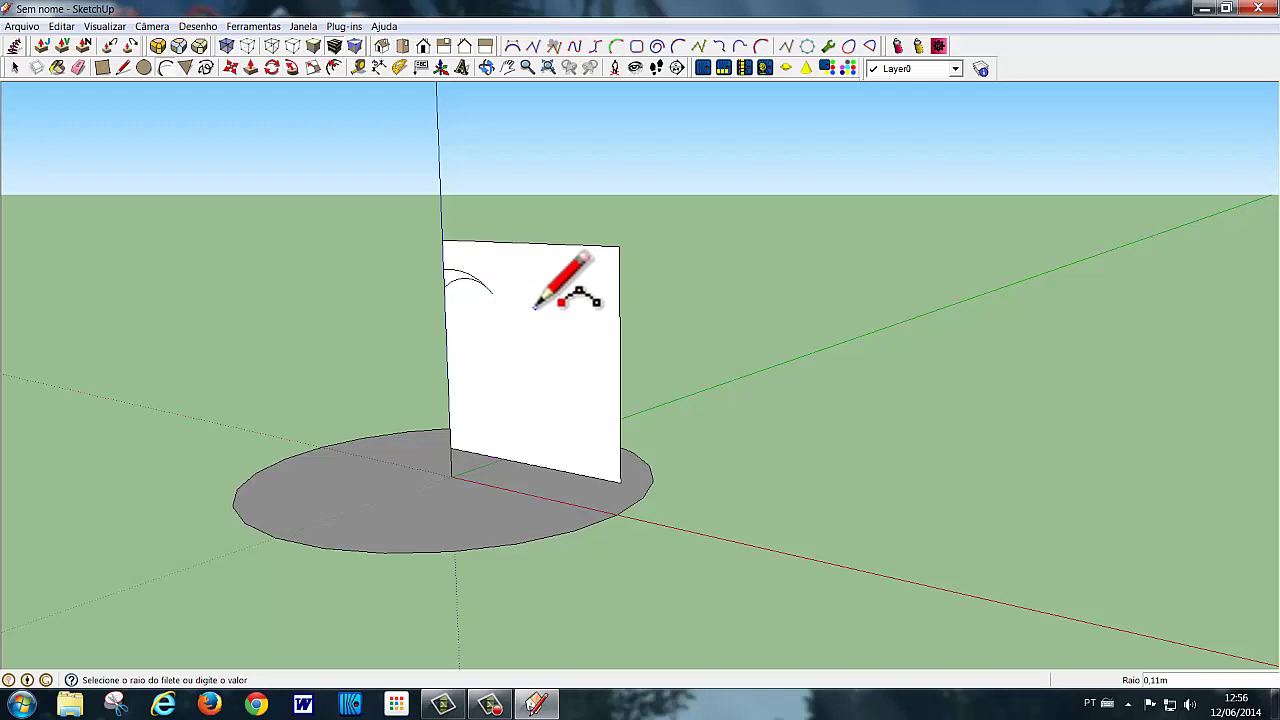
pyautogui.press('space')
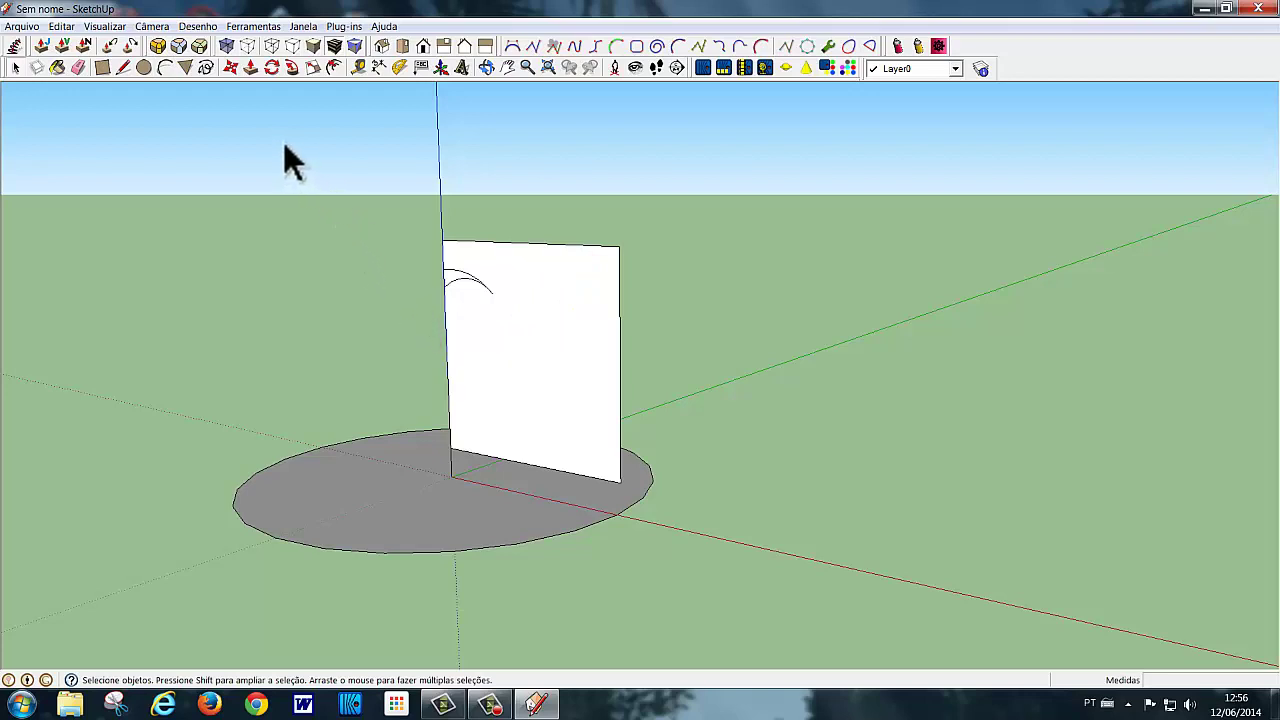
# - Draw a small semicircle bulging from the face's left edge just below the crescent
pyautogui.click(165, 67)
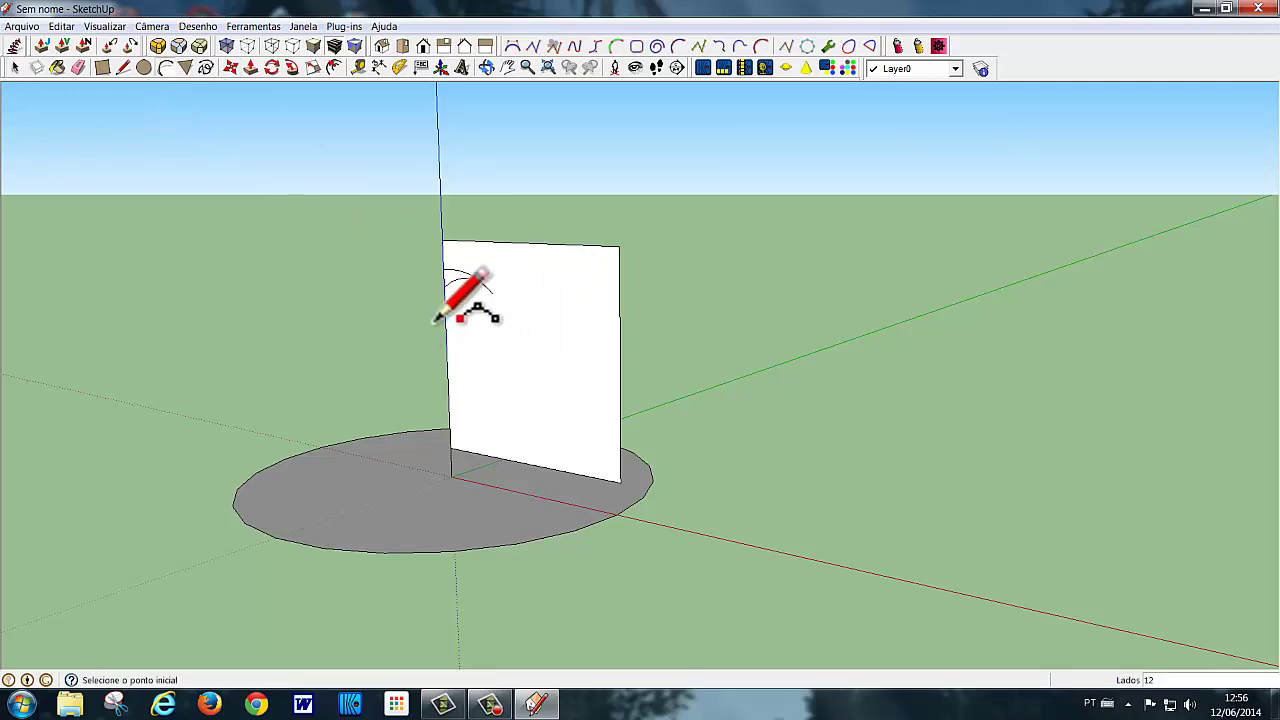
pyautogui.click(444, 287)
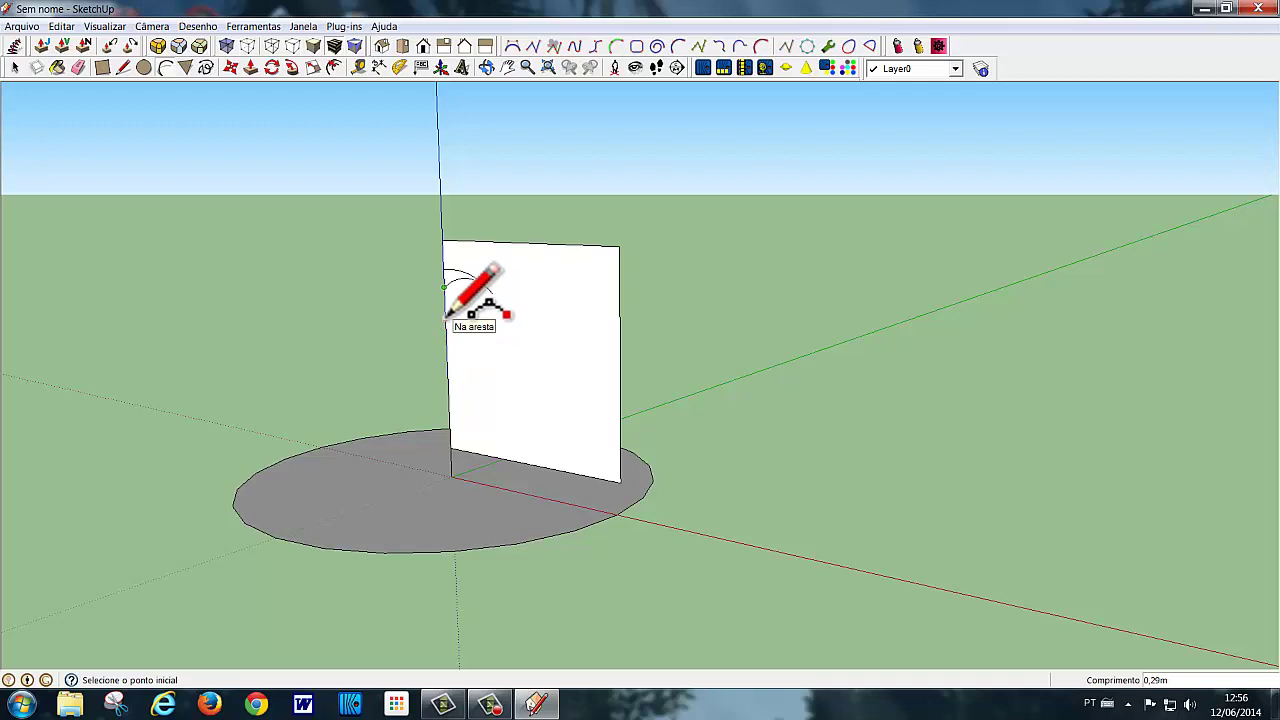
pyautogui.click(446, 320)
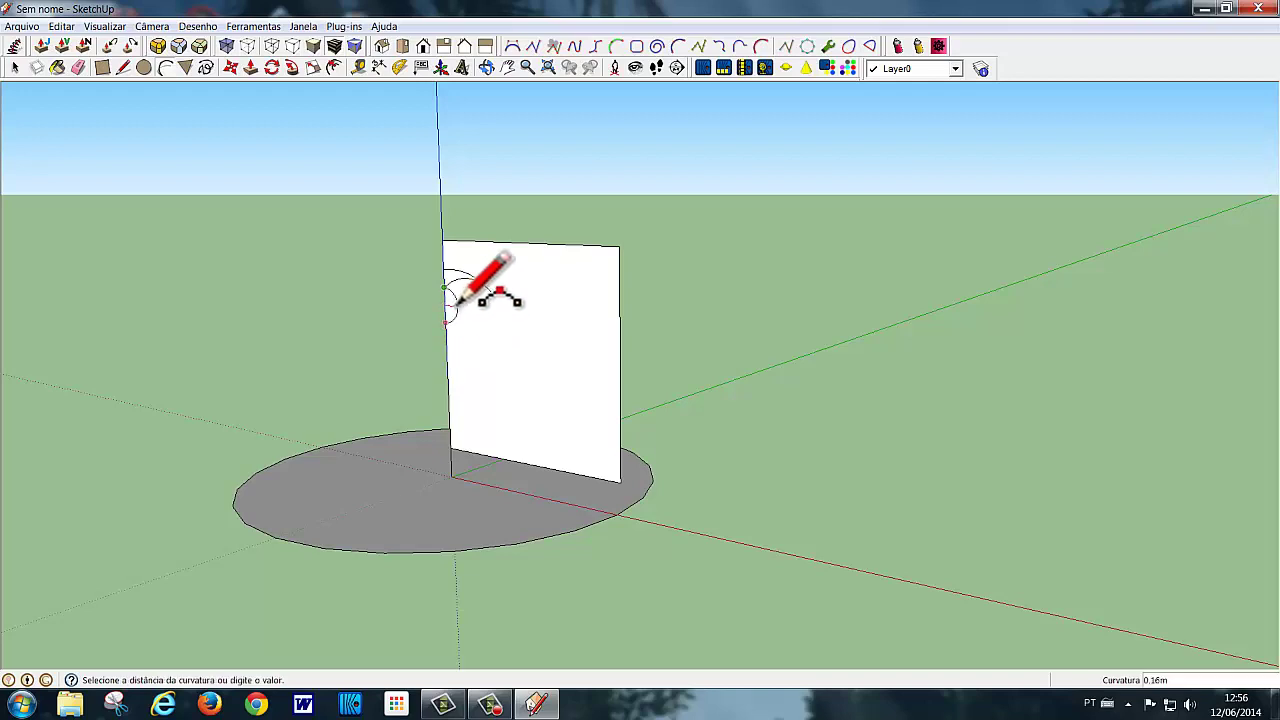
pyautogui.click(456, 301)
pyautogui.press('space')
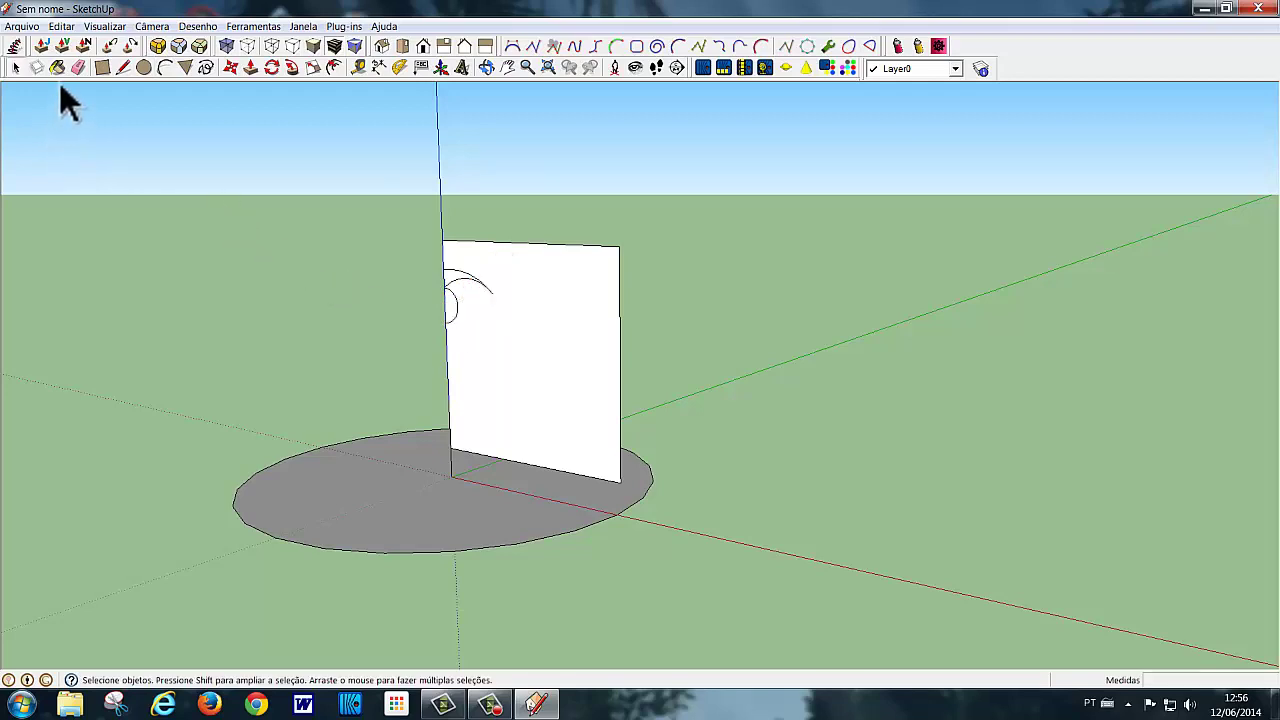
# - Erase the rectangle's outer edges and face, leaving only the crescent and semicircle profiles
pyautogui.click(79, 68)
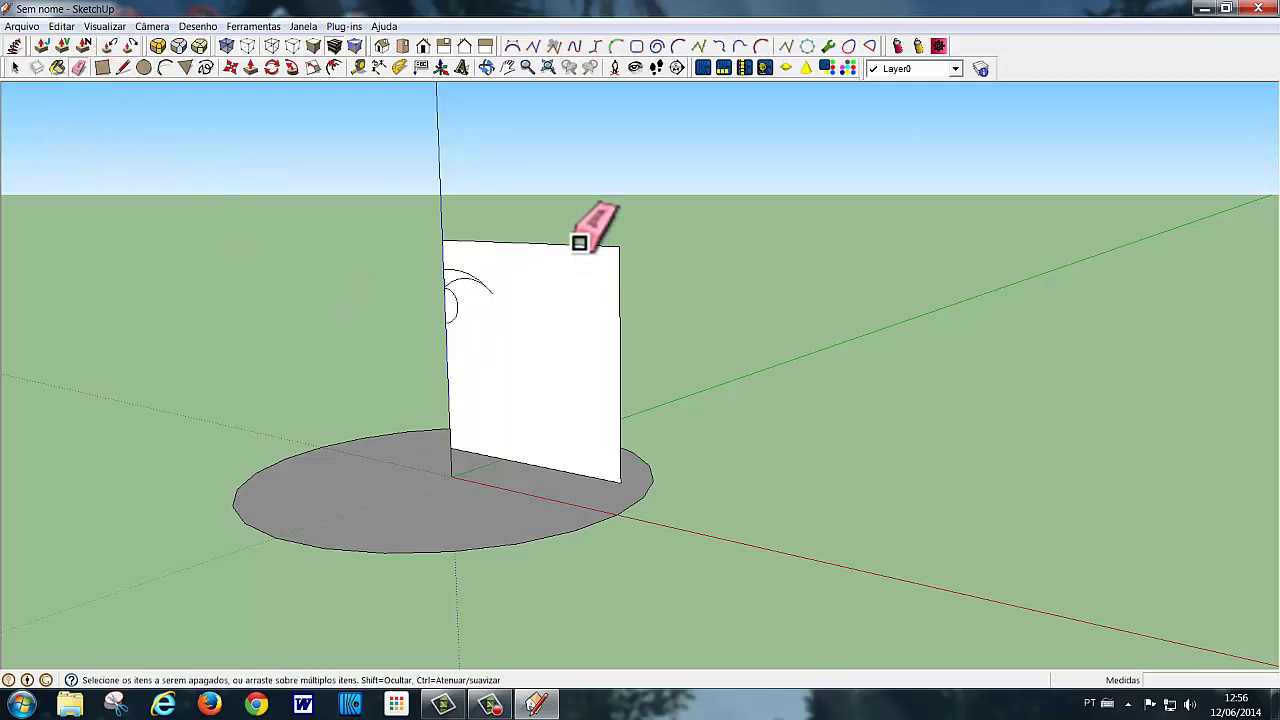
pyautogui.moveTo(580, 244)
pyautogui.mouseDown()
pyautogui.moveTo(611, 279)
pyautogui.moveTo(538, 470)
pyautogui.mouseUp()
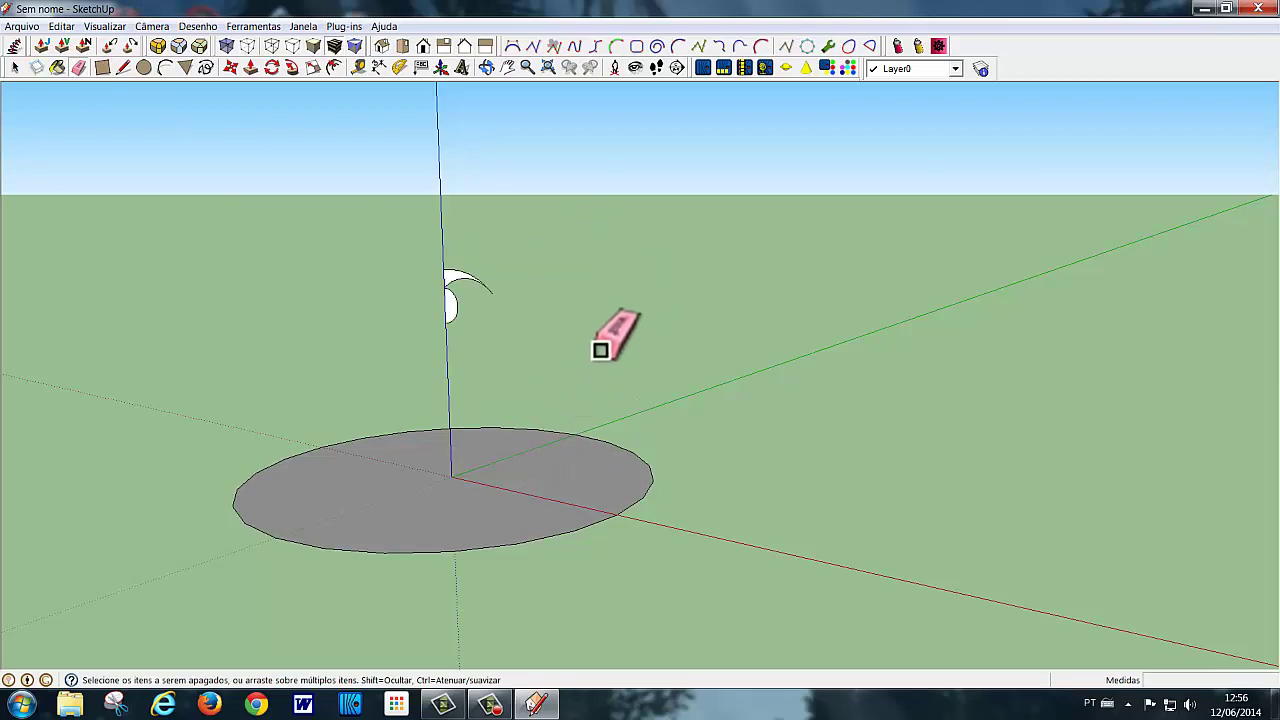
pyautogui.press('space')
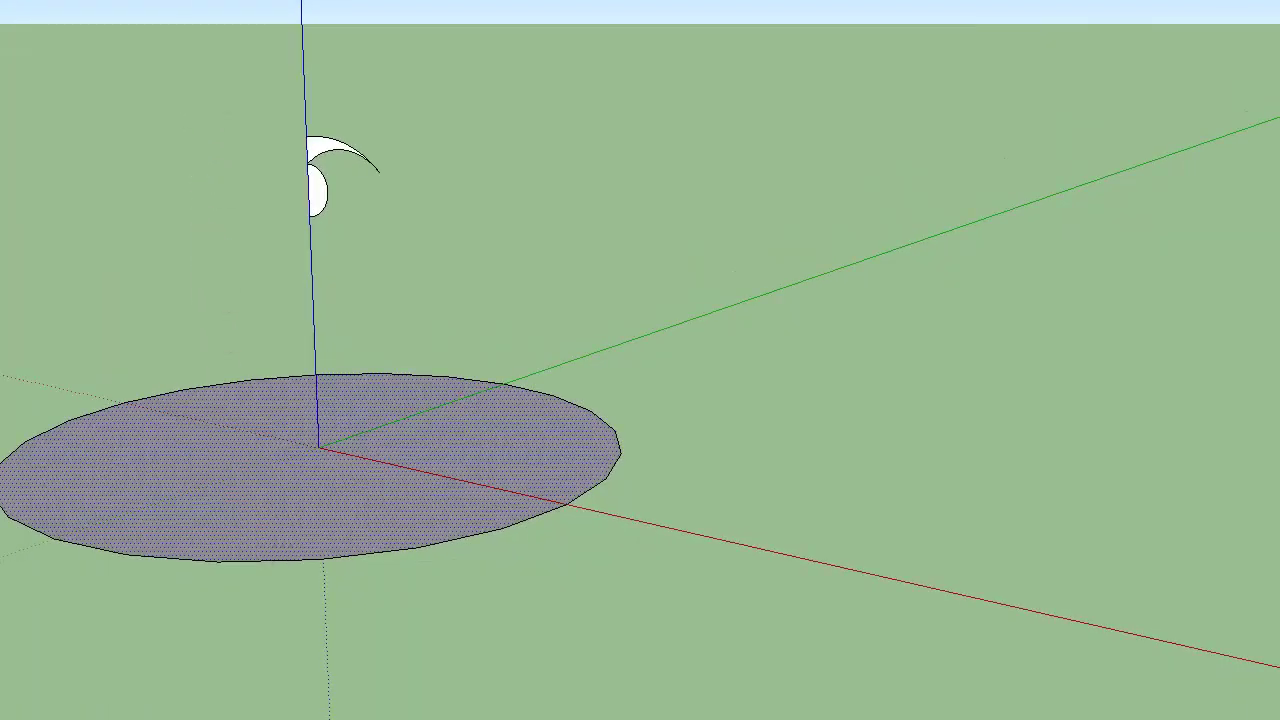
pyautogui.press('o')
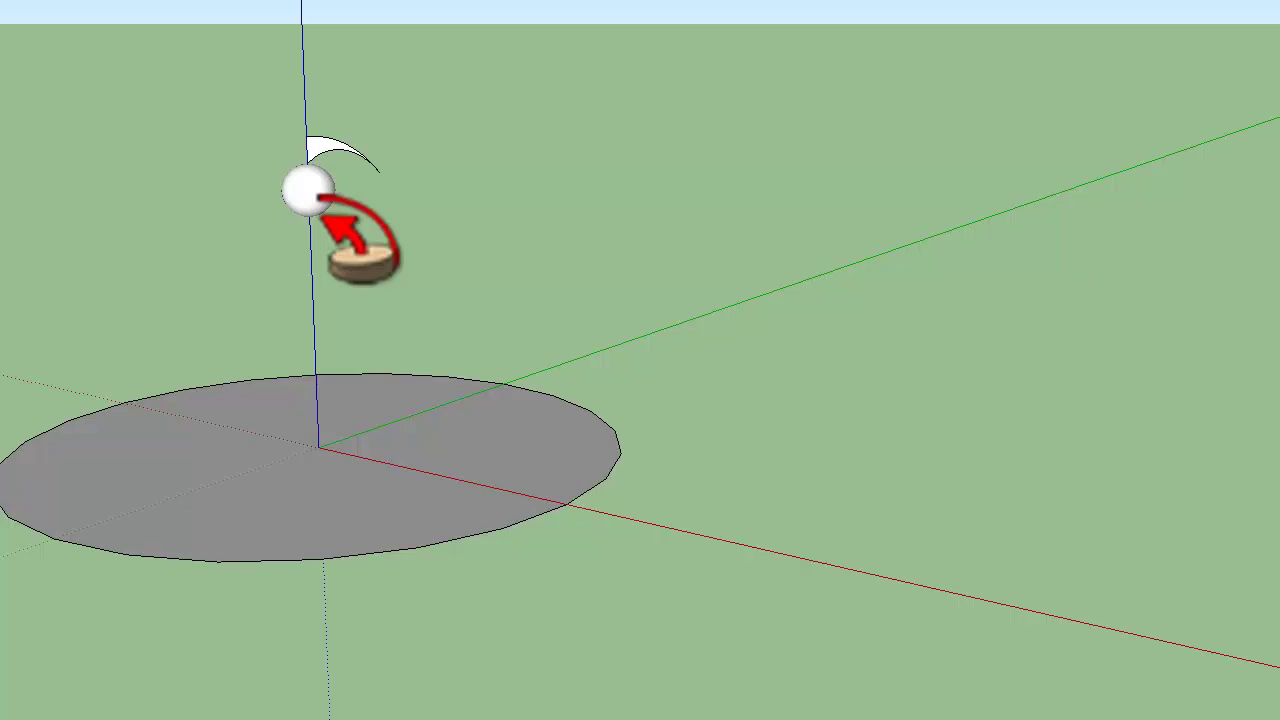
# - Complete the white dome shade above the sphere bulb and erase the grey base disc
pyautogui.press('space')
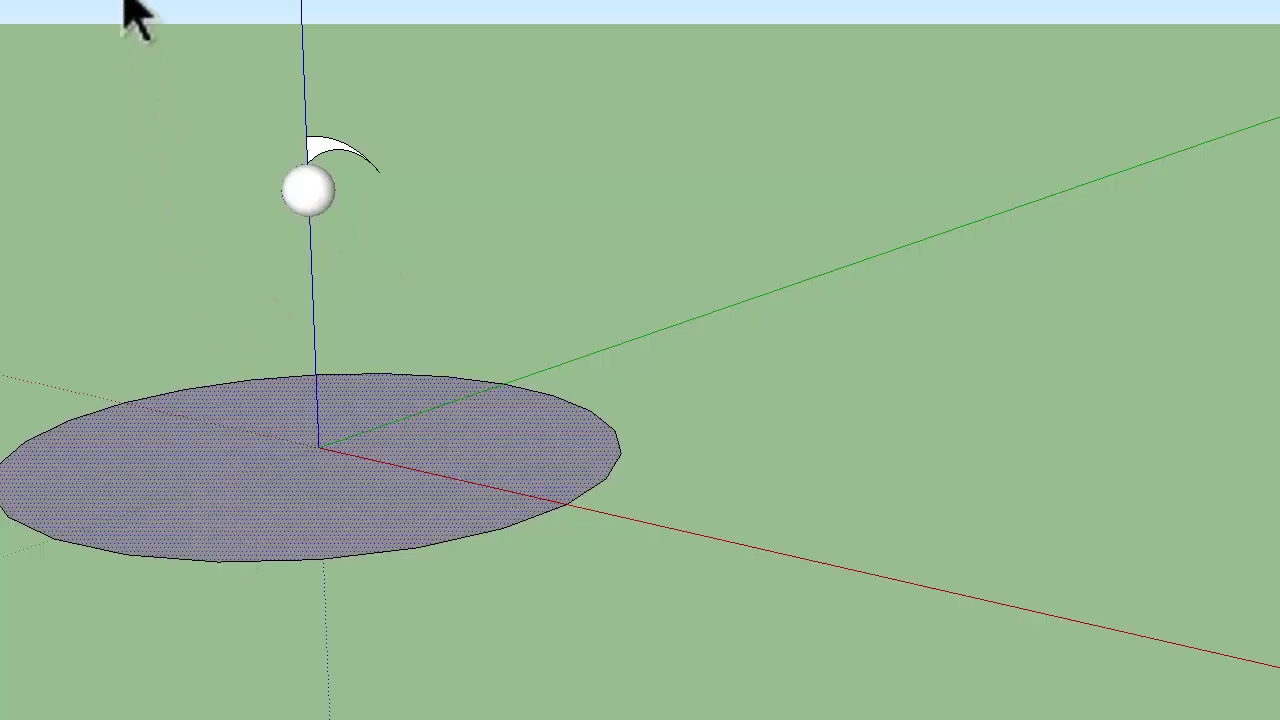
pyautogui.press('o')
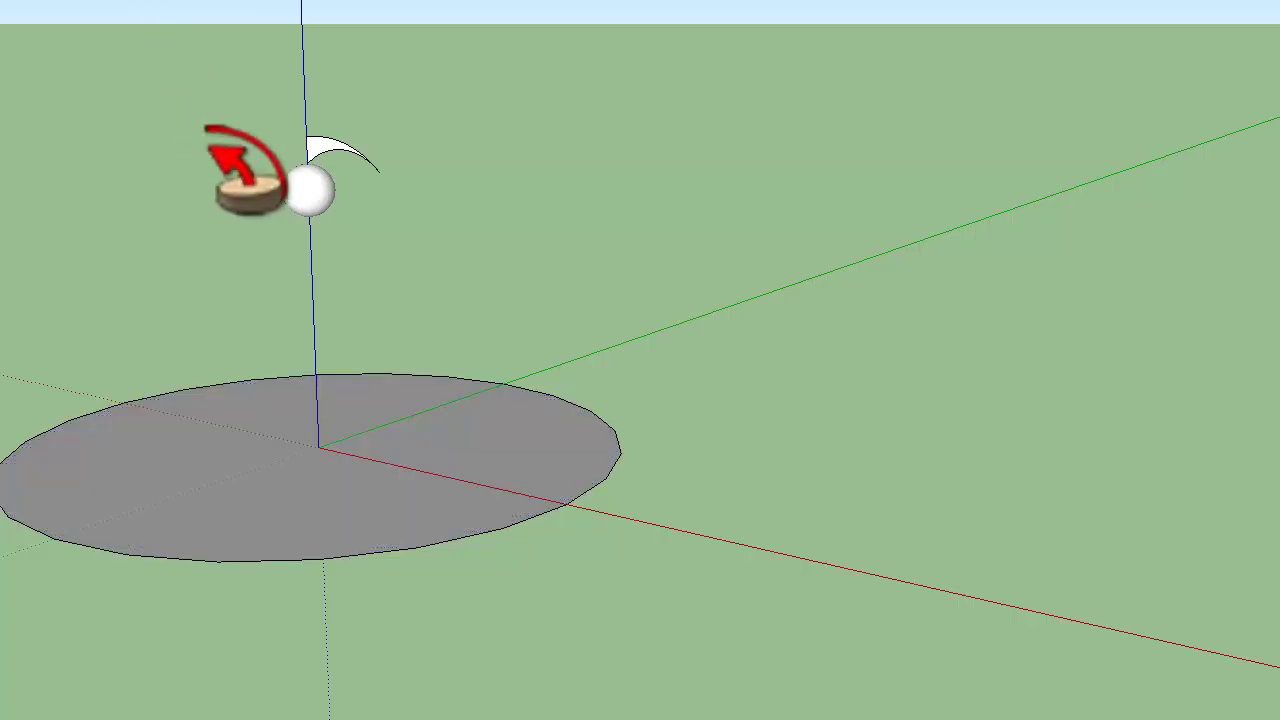
pyautogui.hotkey('ctrl', 'z')
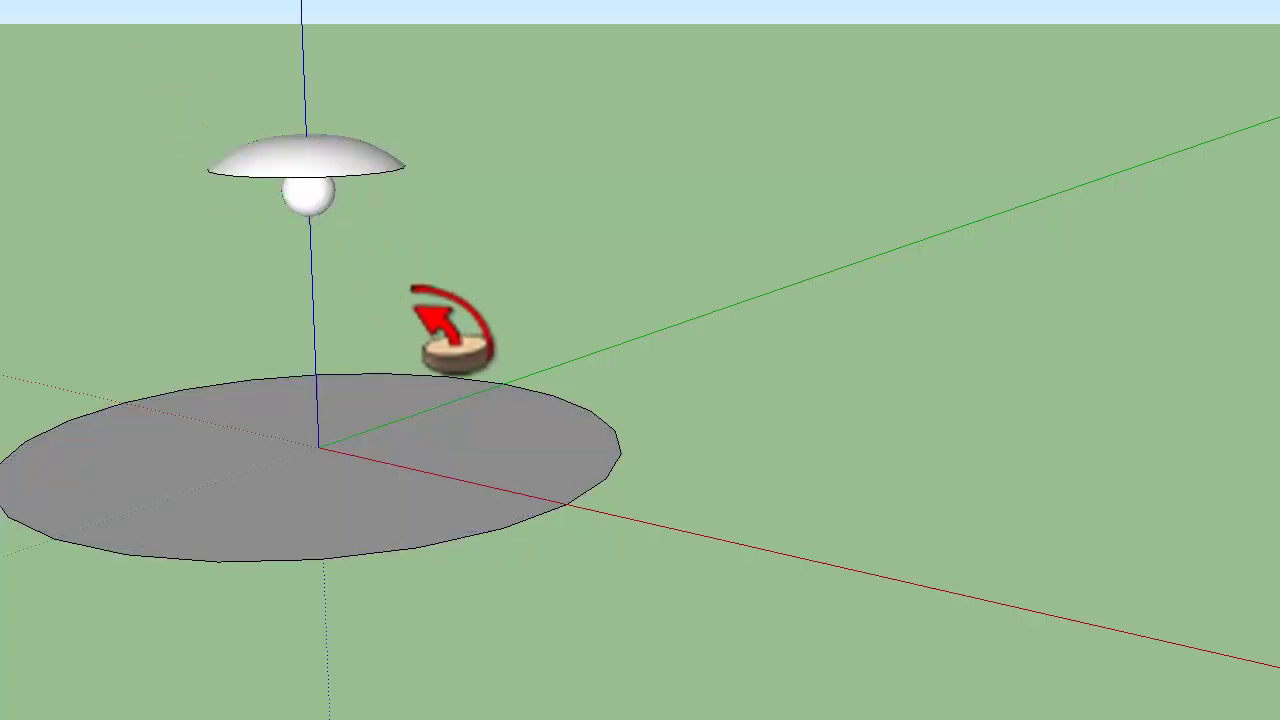
pyautogui.press('space')
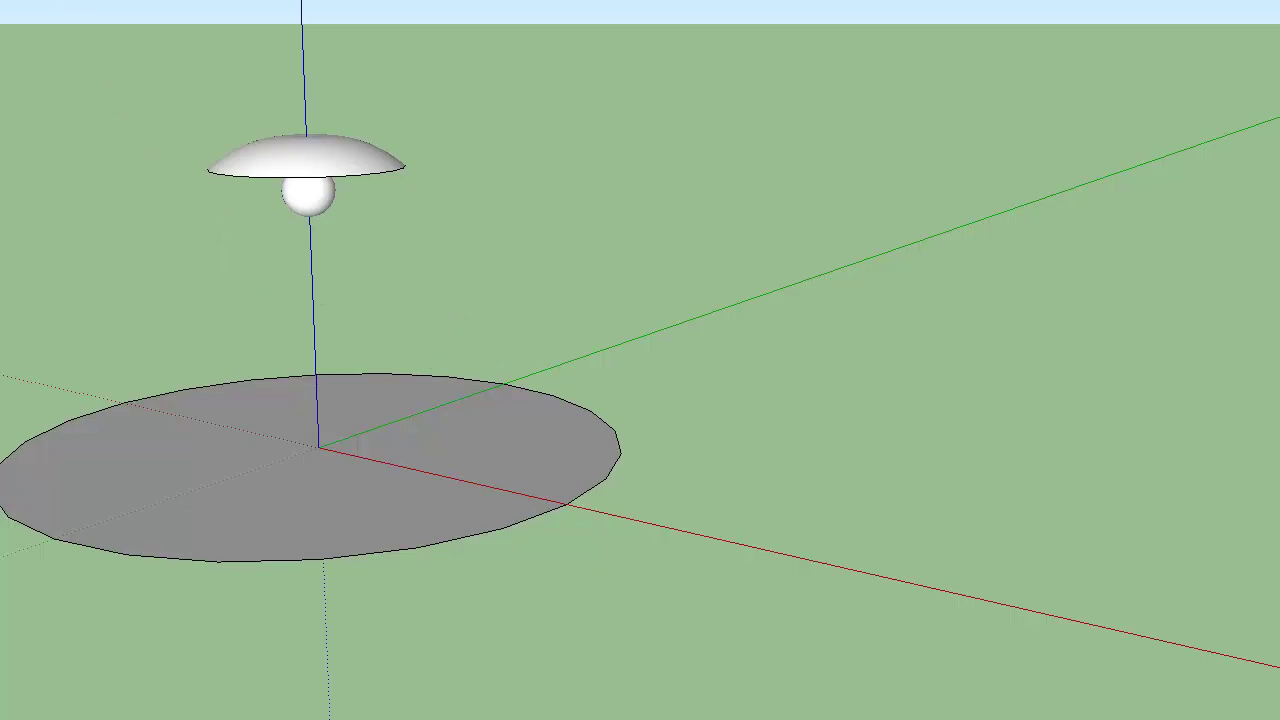
pyautogui.click(103, 432)
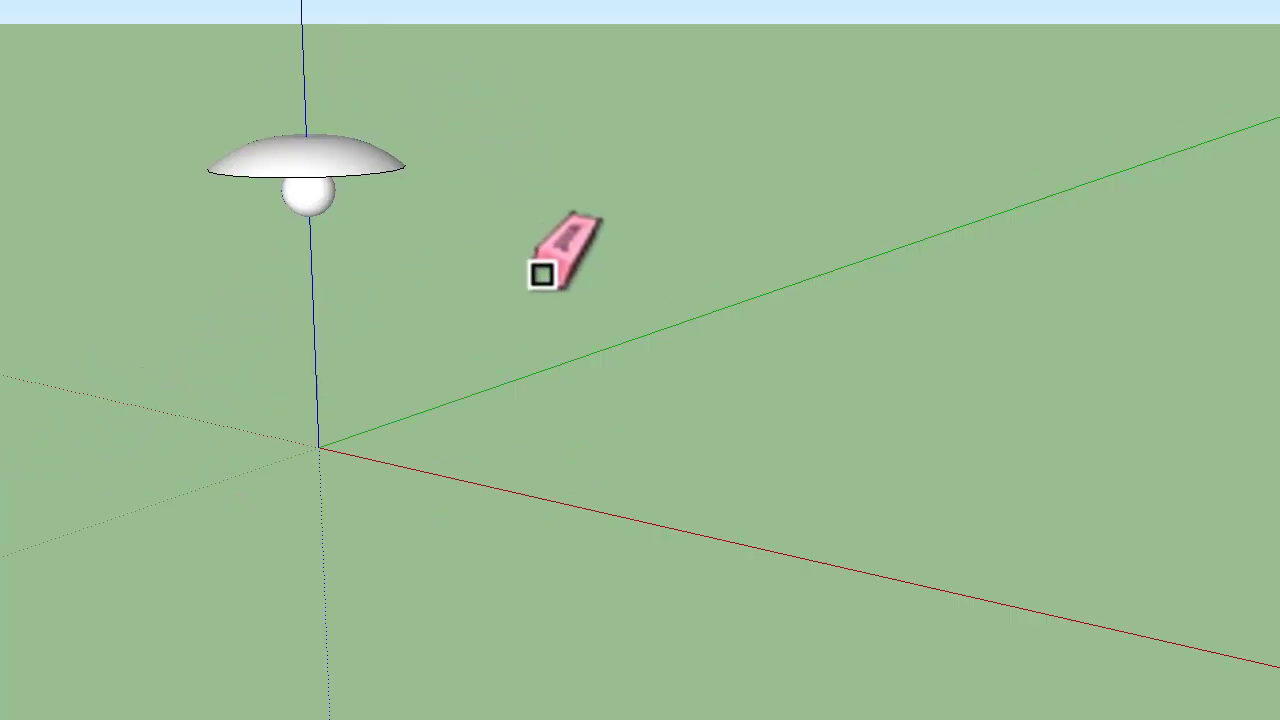
# - Window-select the white dome shade and sphere bulb together
pyautogui.press('space')
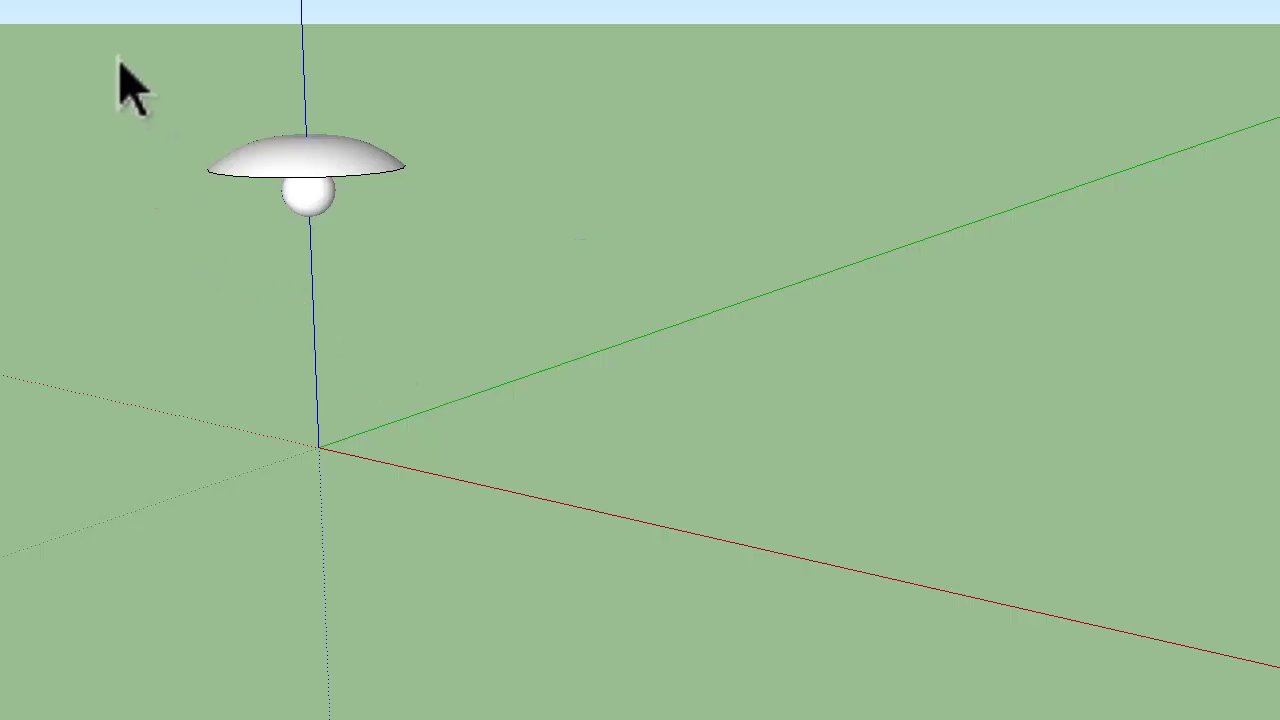
pyautogui.moveTo(124, 63); pyautogui.dragTo(508, 270)
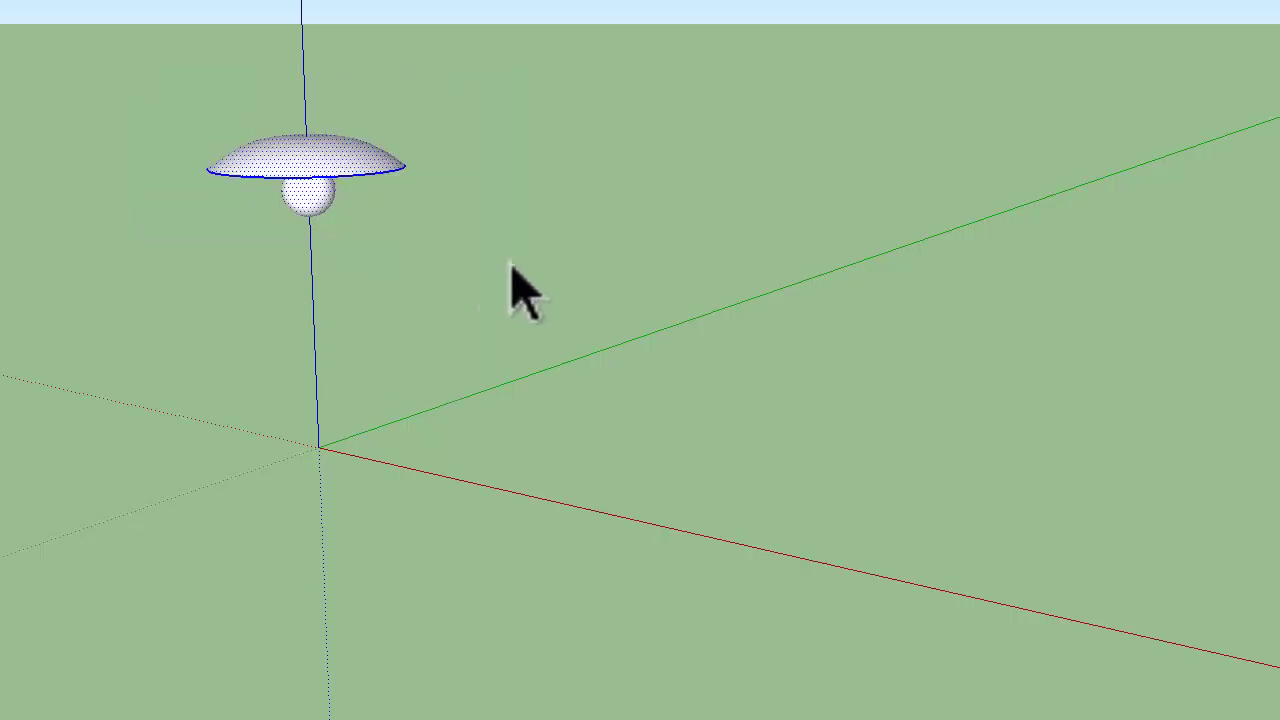
# - Make the selected lamp a component named PlafonW2 with description 'Para iluminação'
pyautogui.rightClick(310, 185)
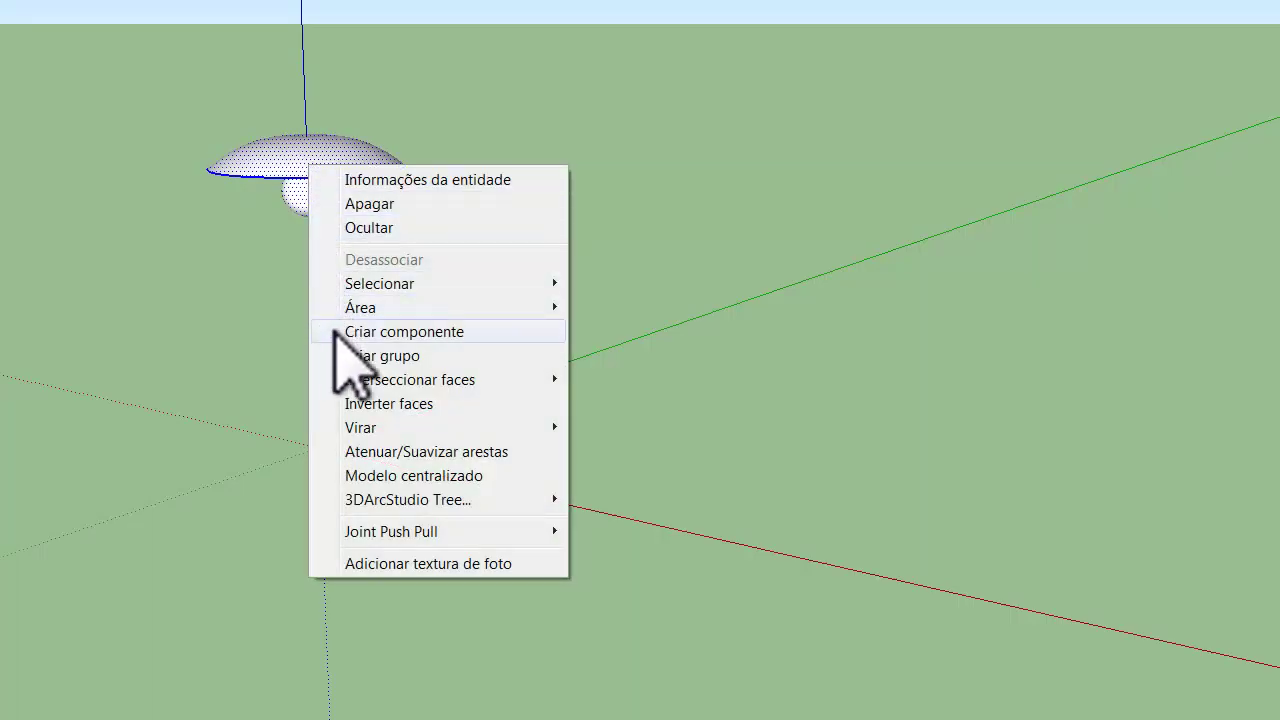
pyautogui.click(400, 332)
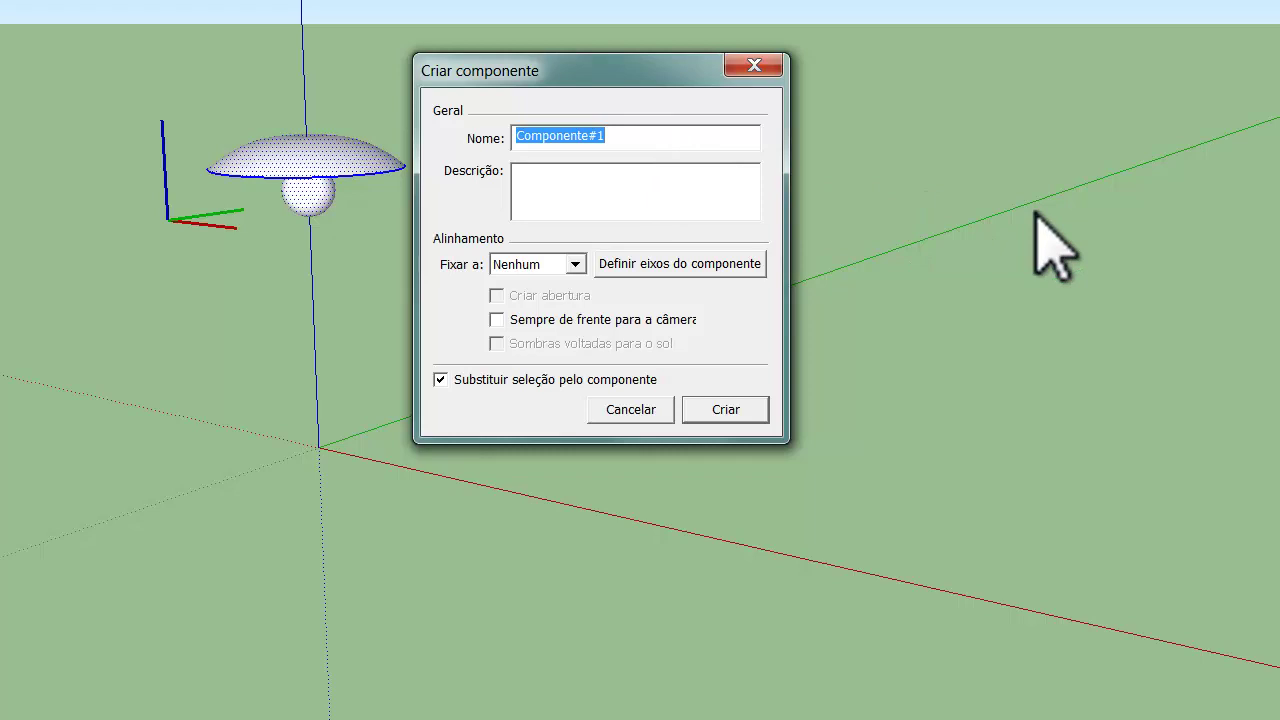
pyautogui.write('P')
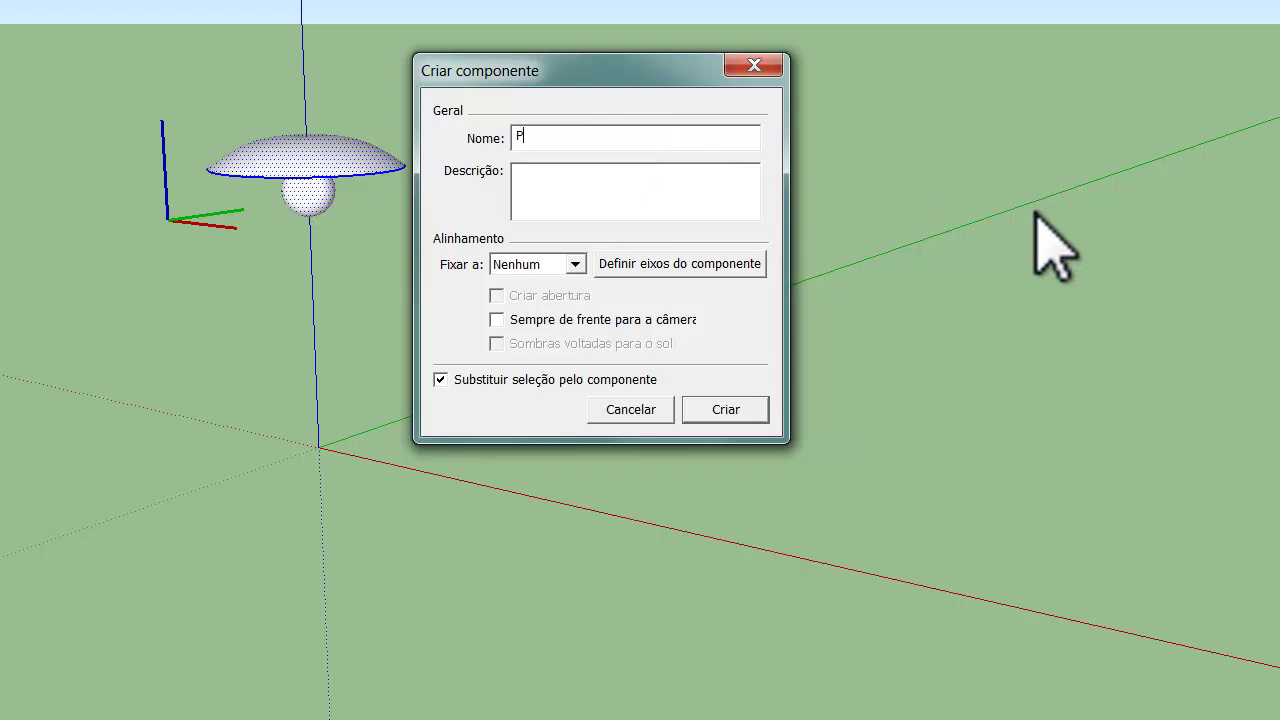
pyautogui.write('la')
pyautogui.write('fon')
pyautogui.write('W')
pyautogui.write('2')
pyautogui.click(674, 205)
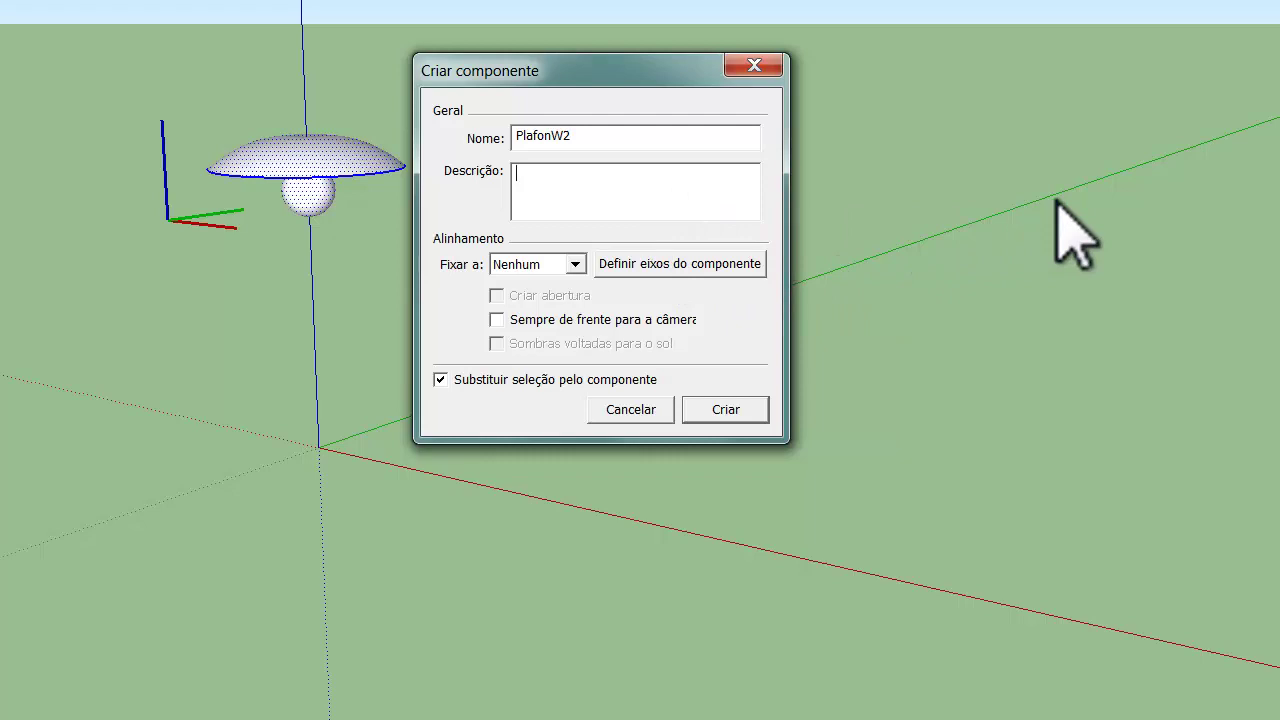
pyautogui.write('P')
pyautogui.write('ara ')
pyautogui.write('ilumina')
pyautogui.write('ção')
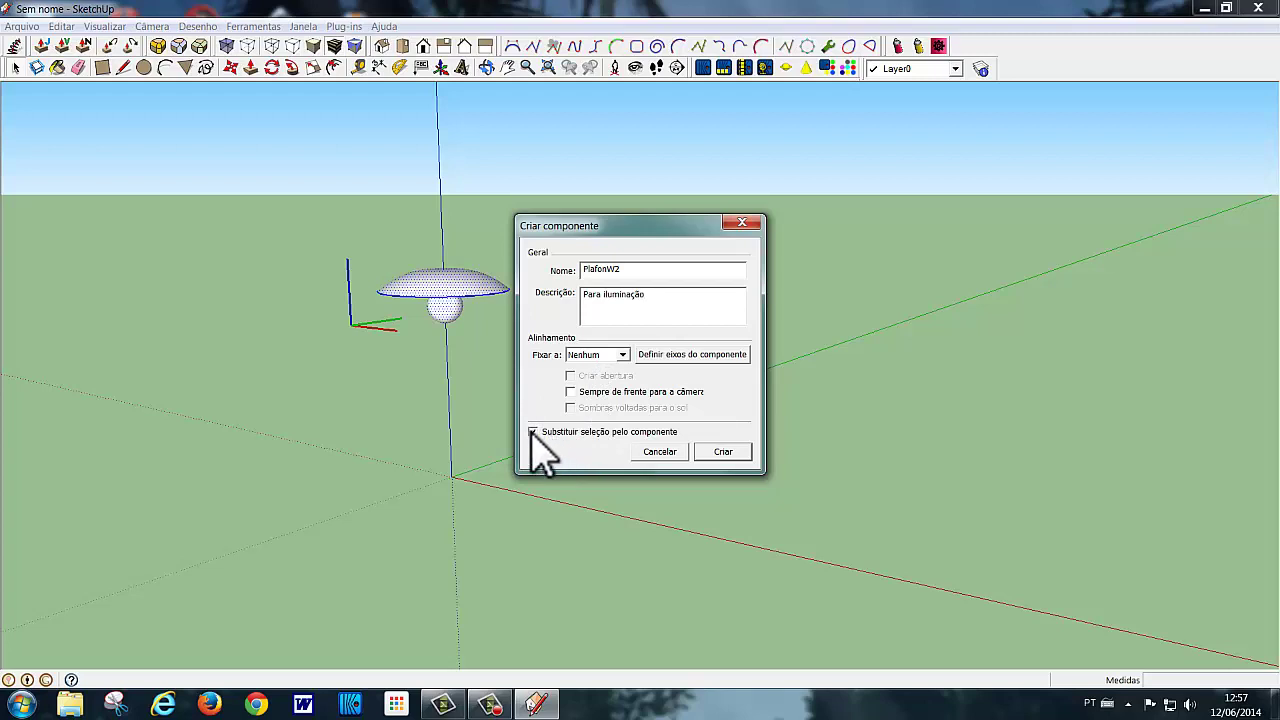
pyautogui.click(722, 452)
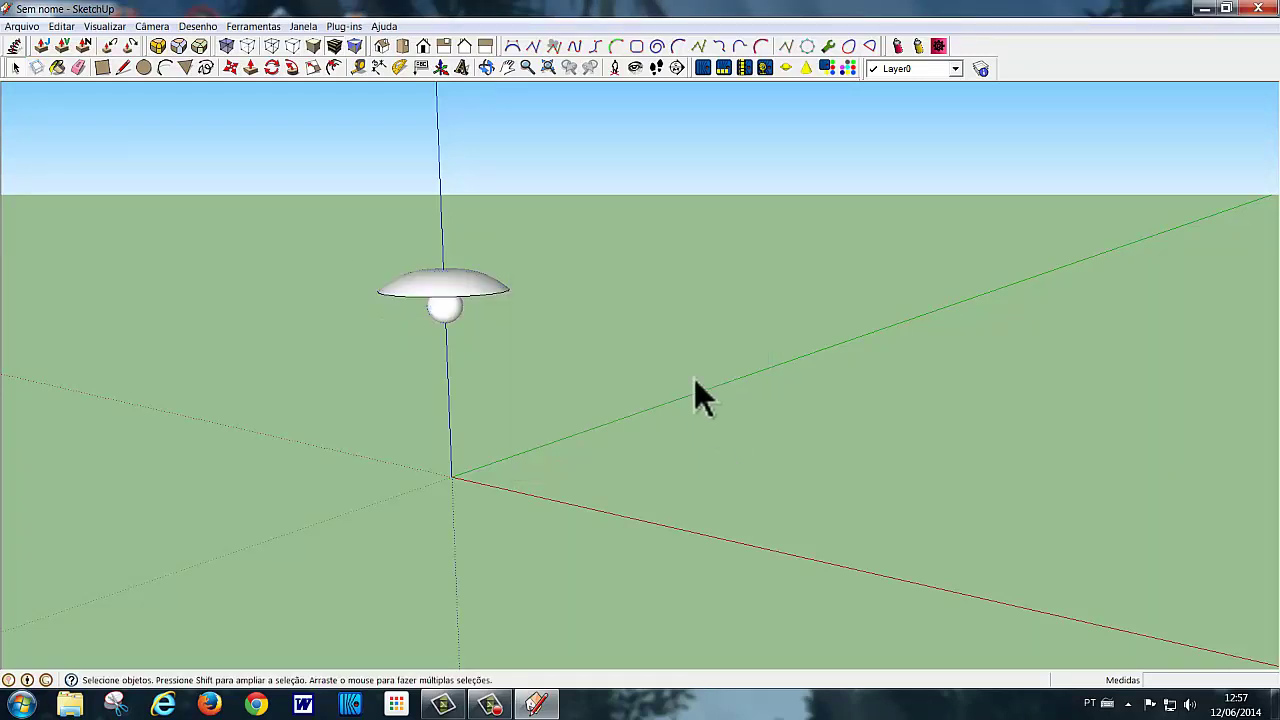
# - Open the Components window and display the components in this model
pyautogui.click(302, 26)
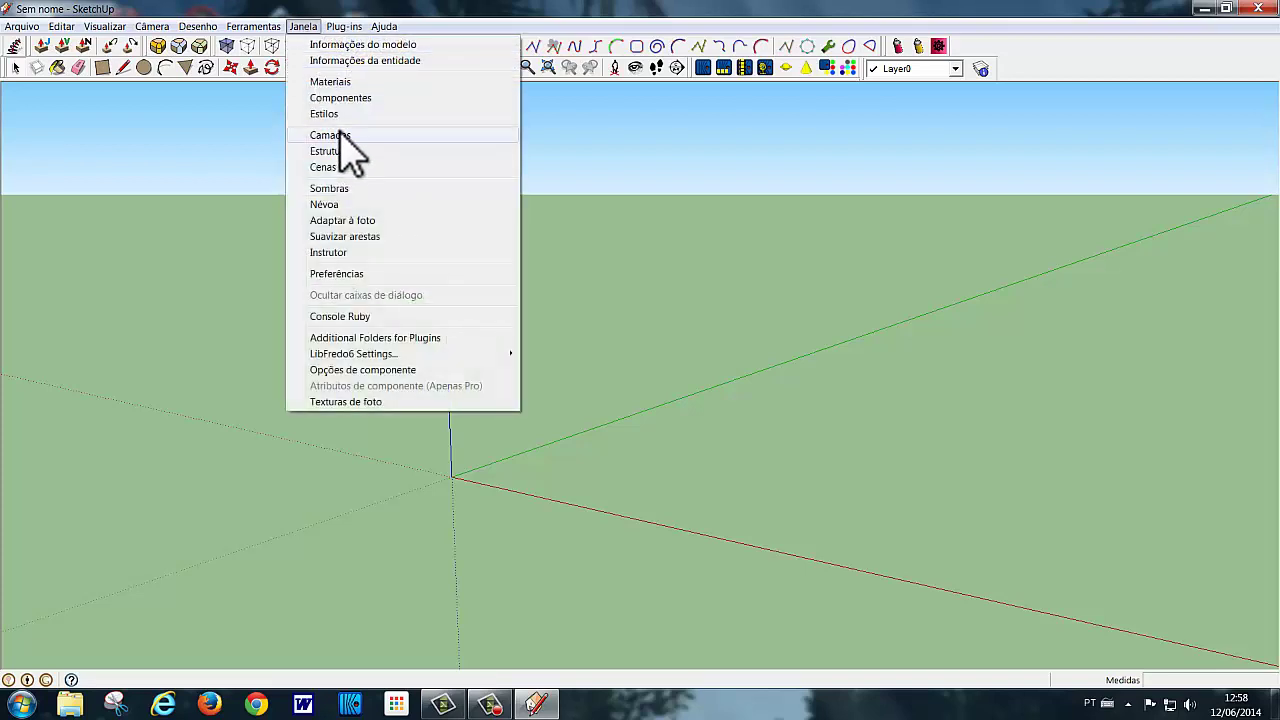
pyautogui.click(340, 97)
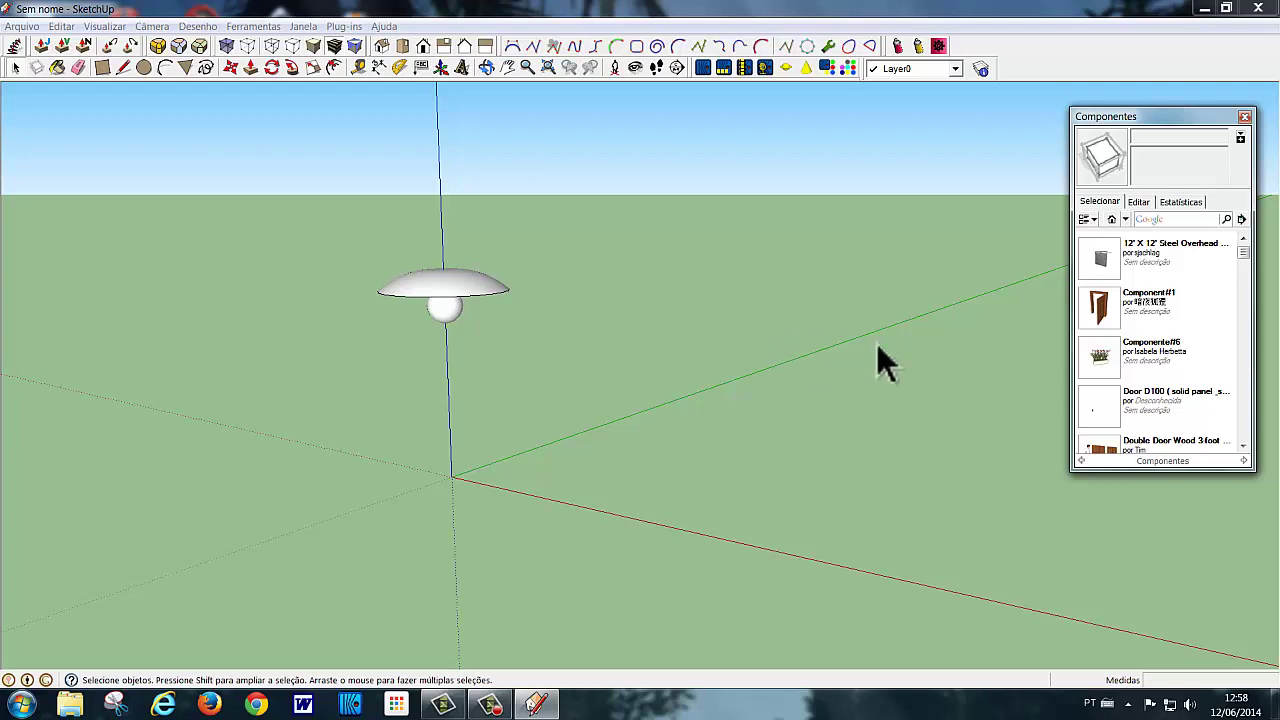
pyautogui.click(1112, 220)
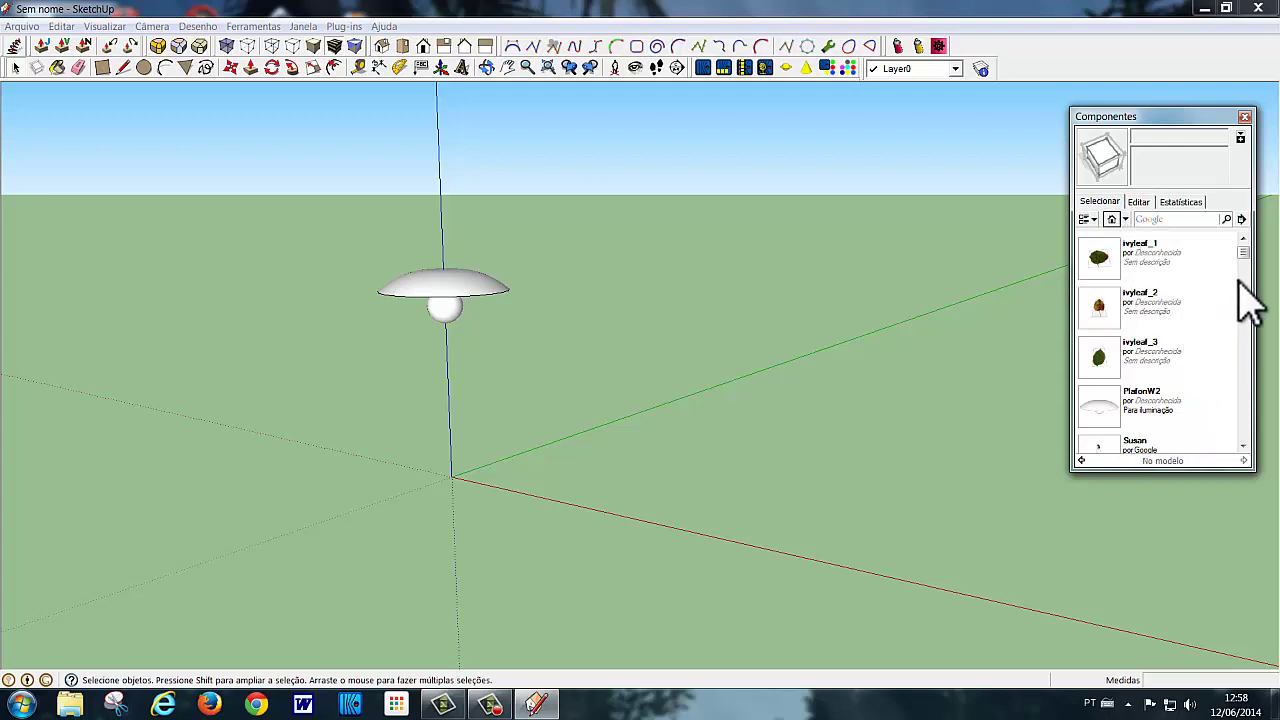
# - Select PlafonW2 in the model's component list and bring up the collection options
pyautogui.click(1243, 447)
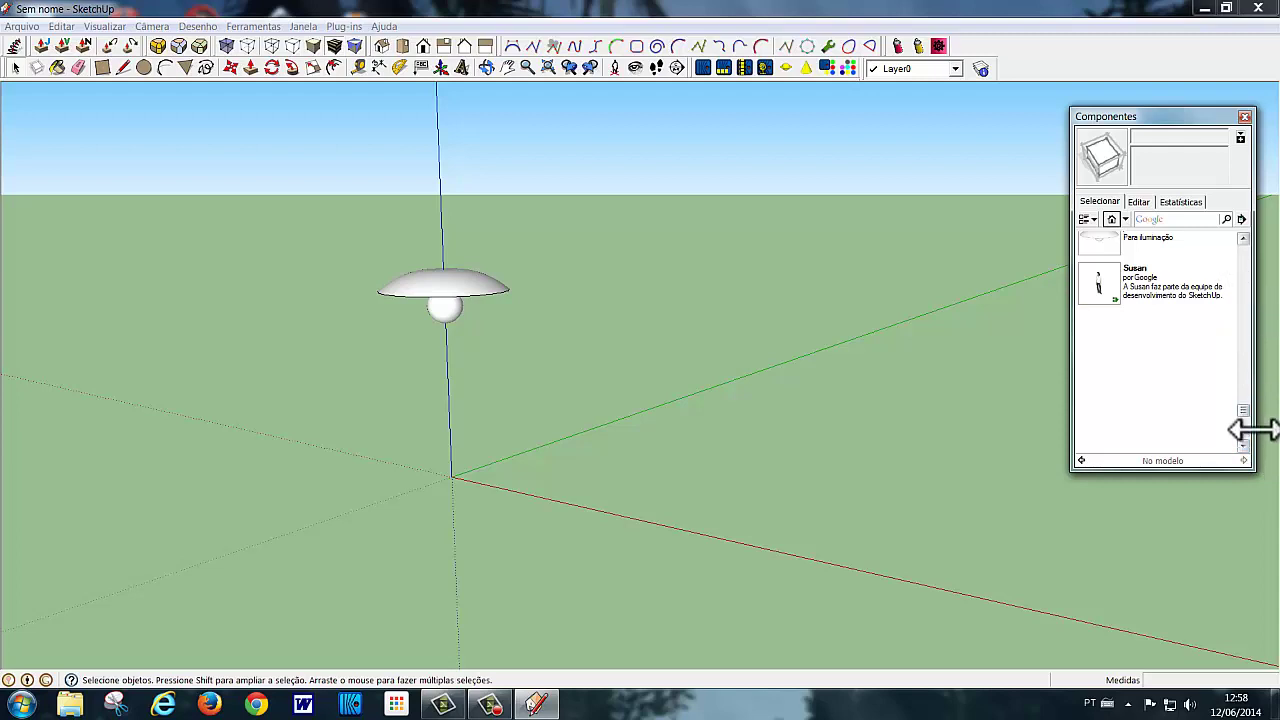
pyautogui.moveTo(1243, 410); pyautogui.dragTo(1244, 250)
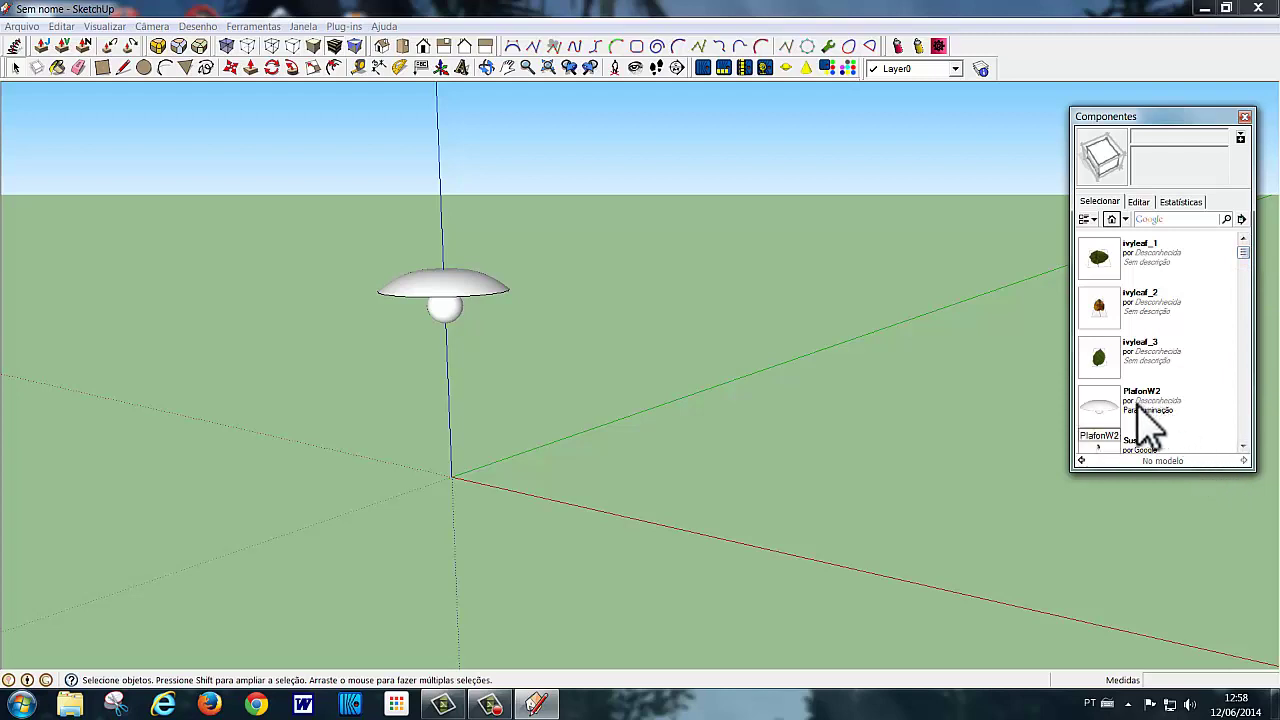
pyautogui.click(1145, 412)
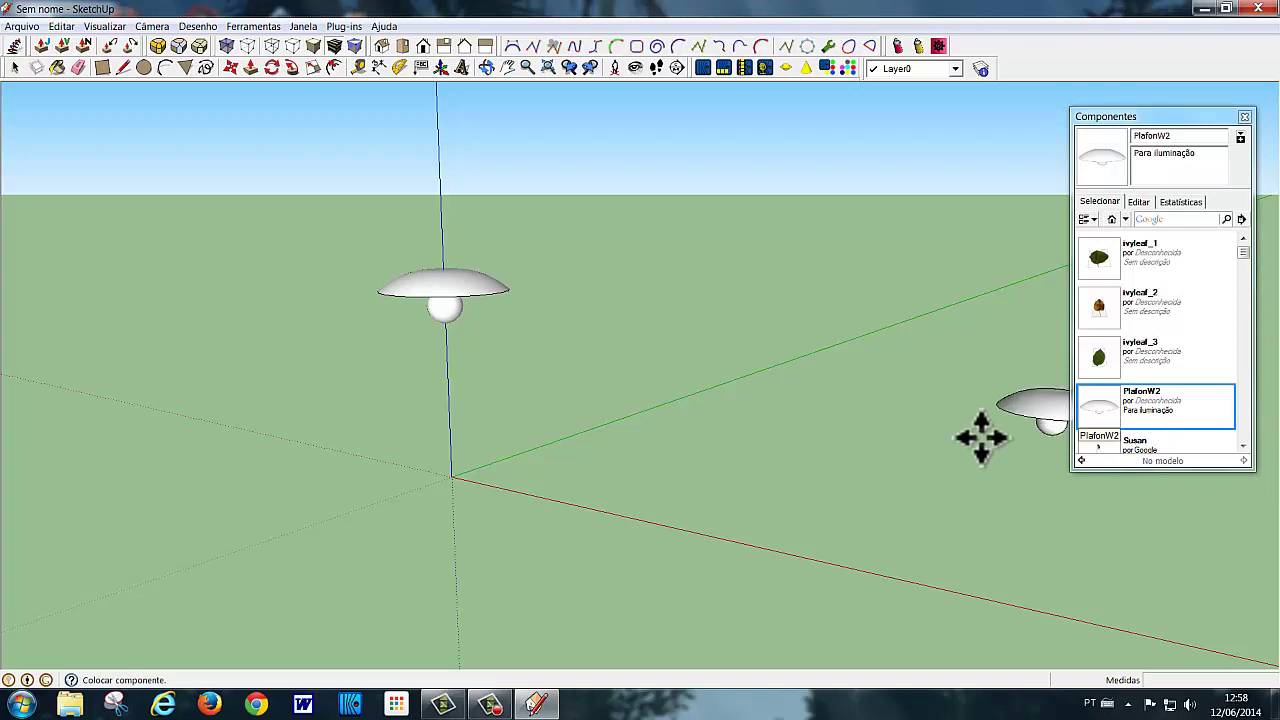
pyautogui.click(1242, 219)
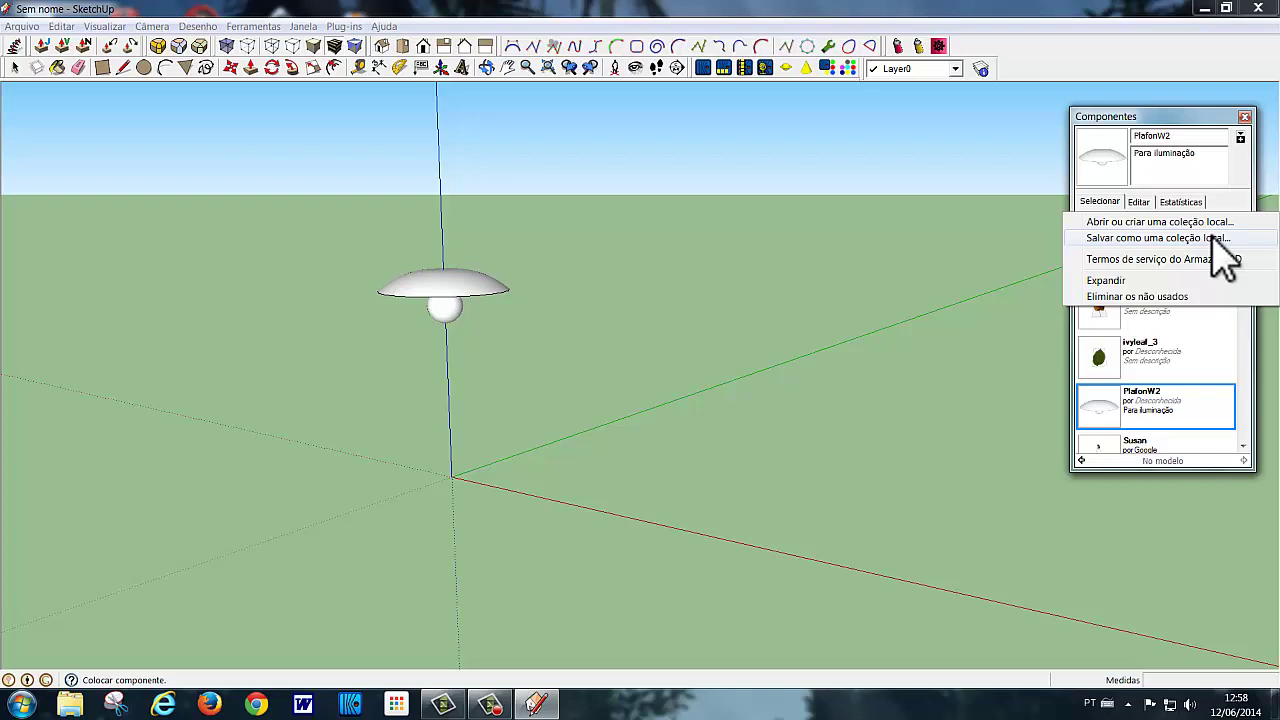
# - Save the model's components as a local collection in the Documentos > Componentes folder
pyautogui.click(1211, 238)
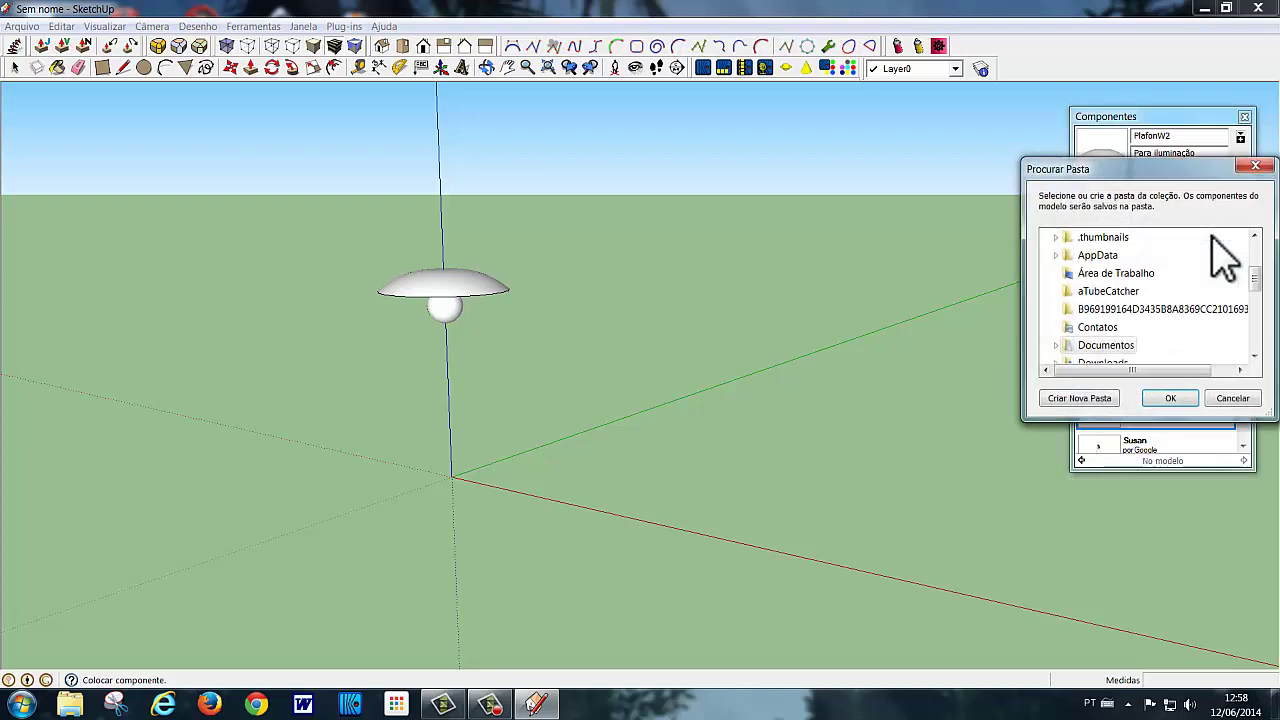
pyautogui.click(1255, 357)
pyautogui.click(1255, 357)
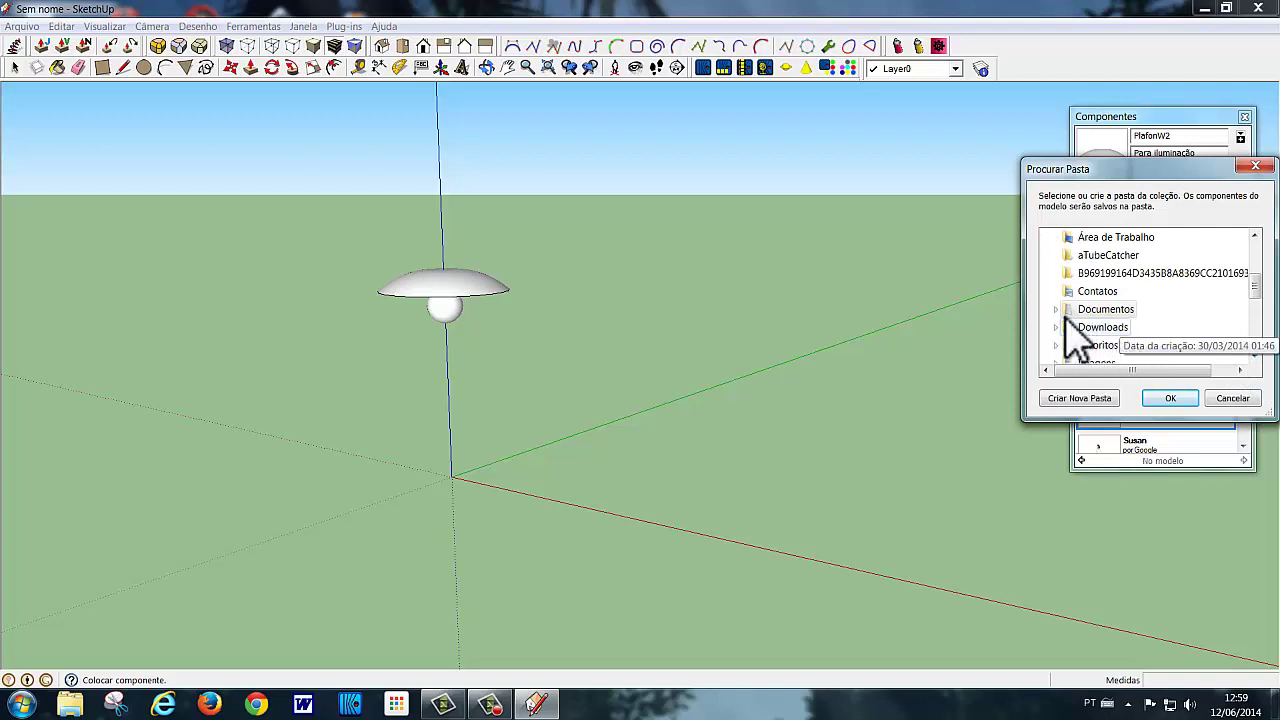
pyautogui.click(1056, 310)
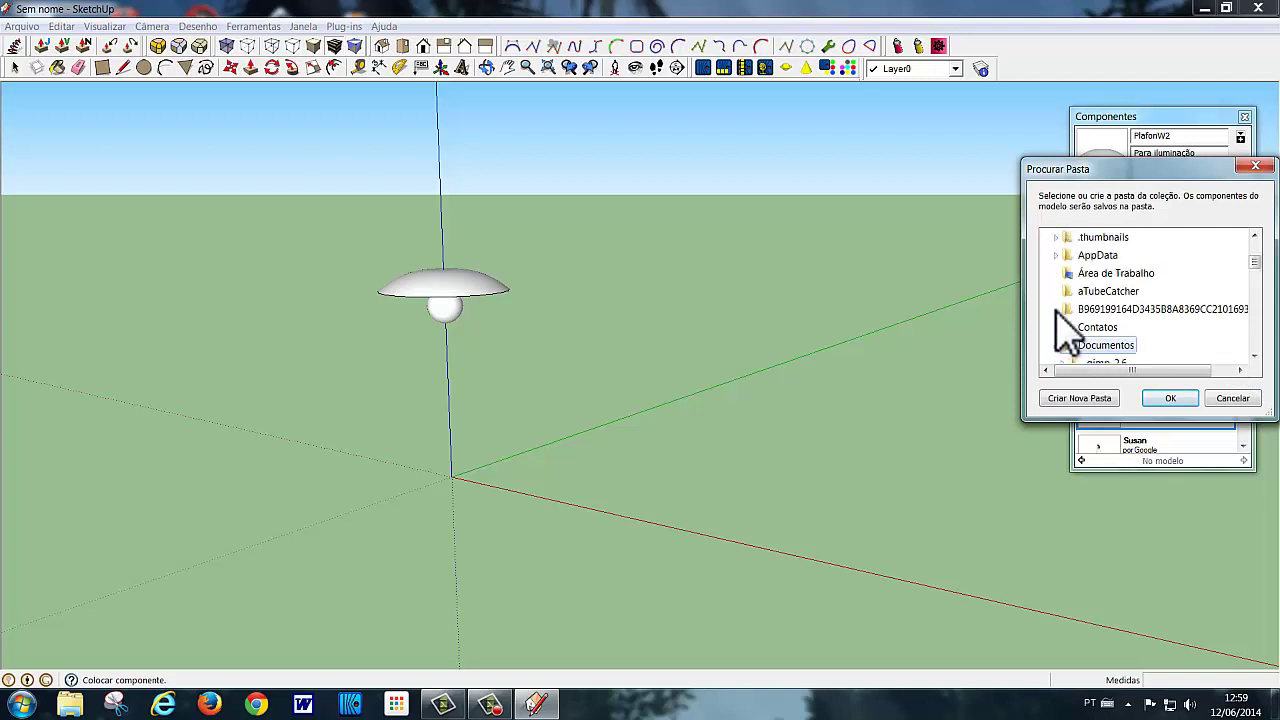
pyautogui.click(1255, 357)
pyautogui.click(1255, 357)
pyautogui.click(1255, 357)
pyautogui.click(1255, 357)
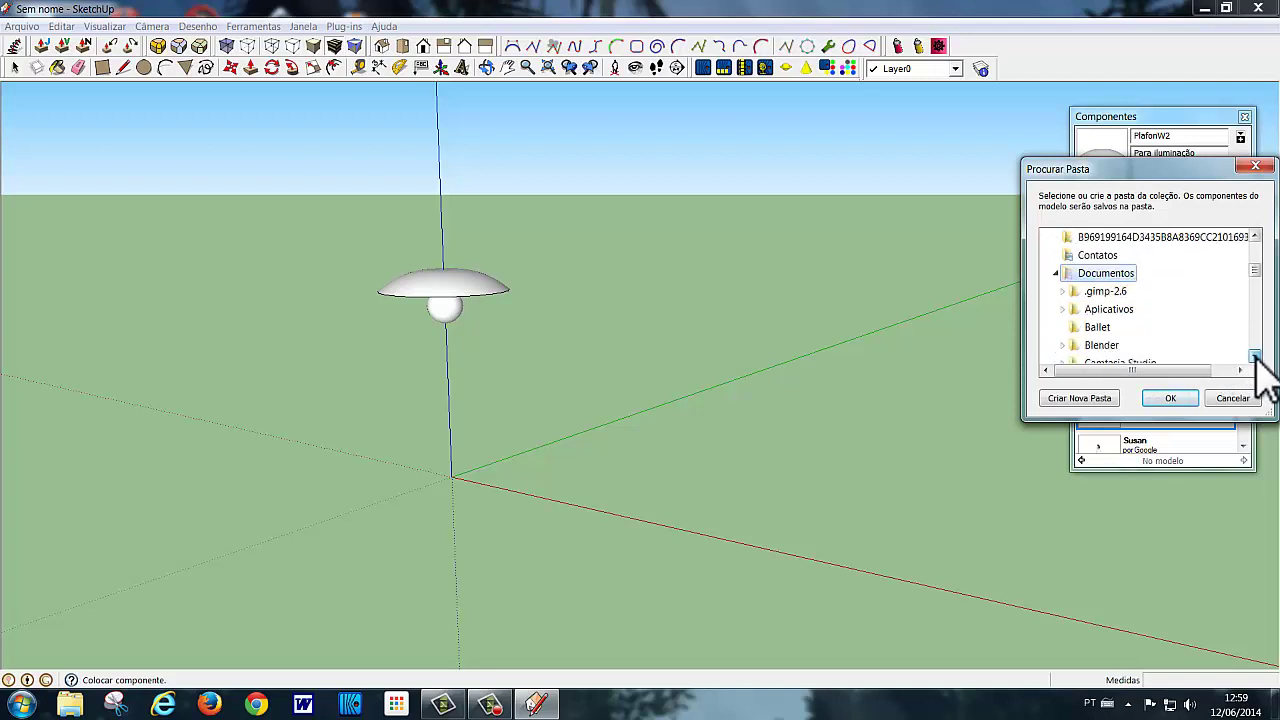
pyautogui.click(1255, 357)
pyautogui.click(1255, 357)
pyautogui.click(1255, 357)
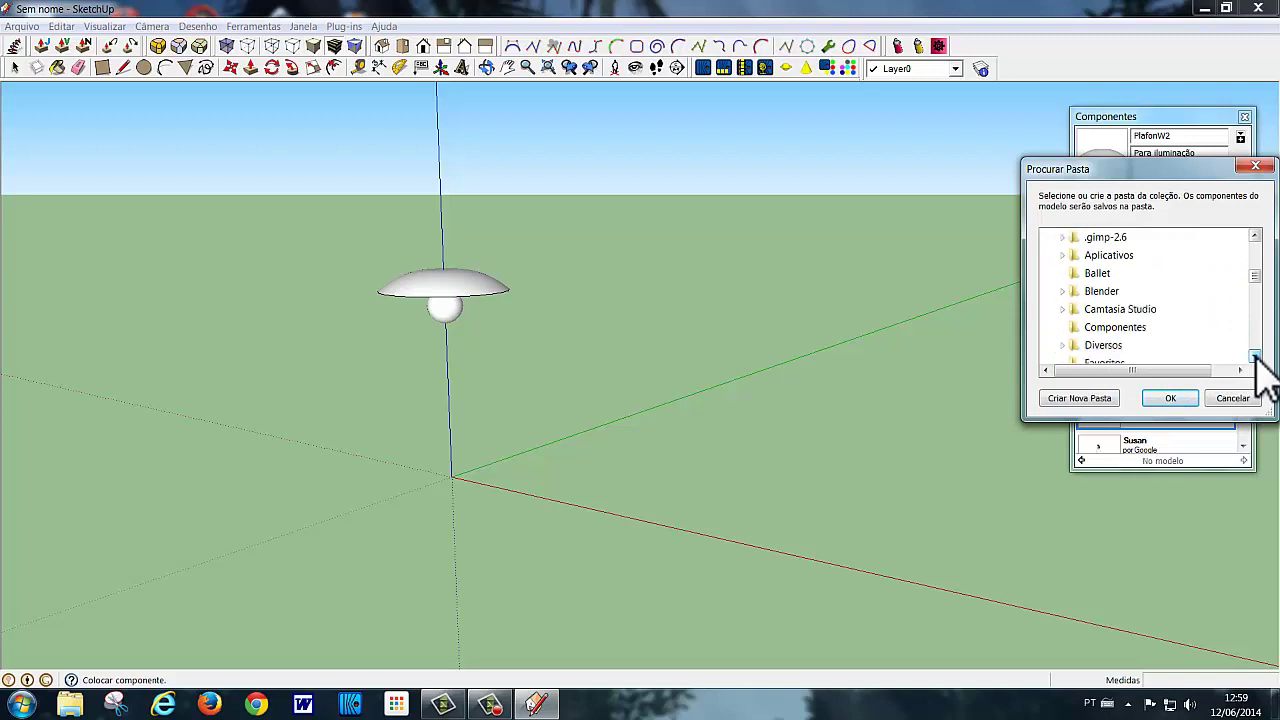
pyautogui.click(1140, 334)
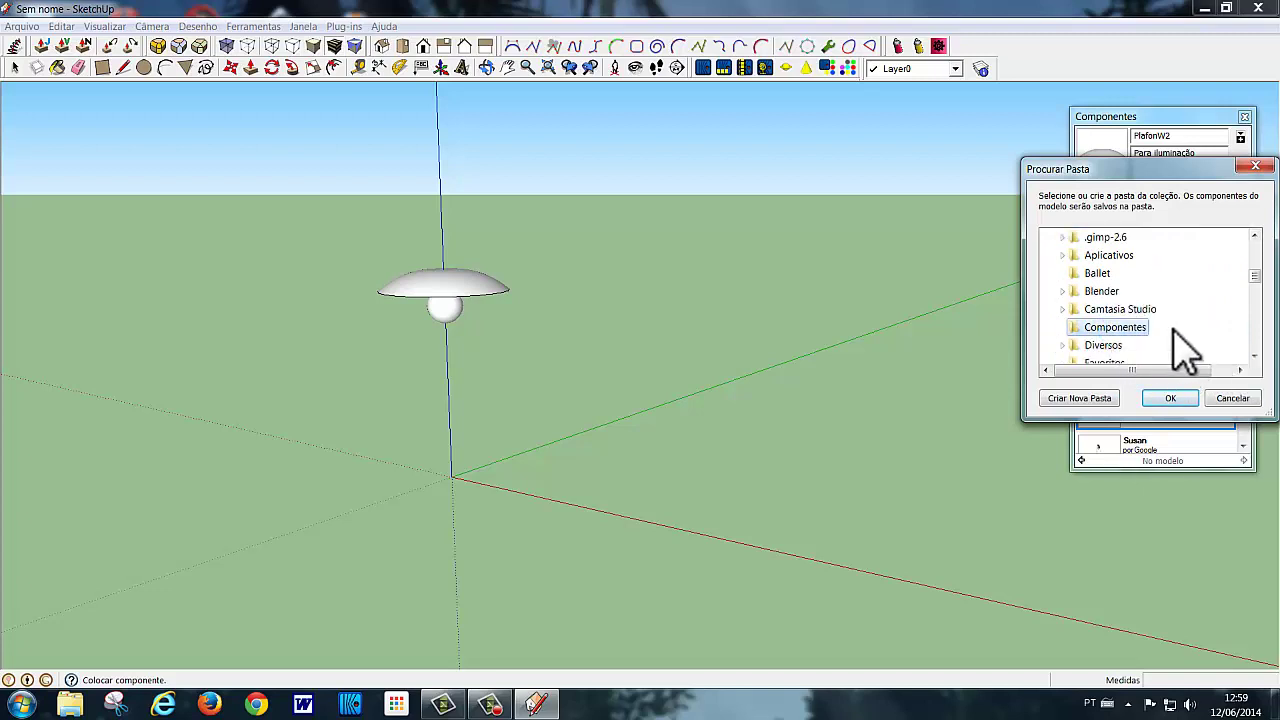
pyautogui.click(1170, 397)
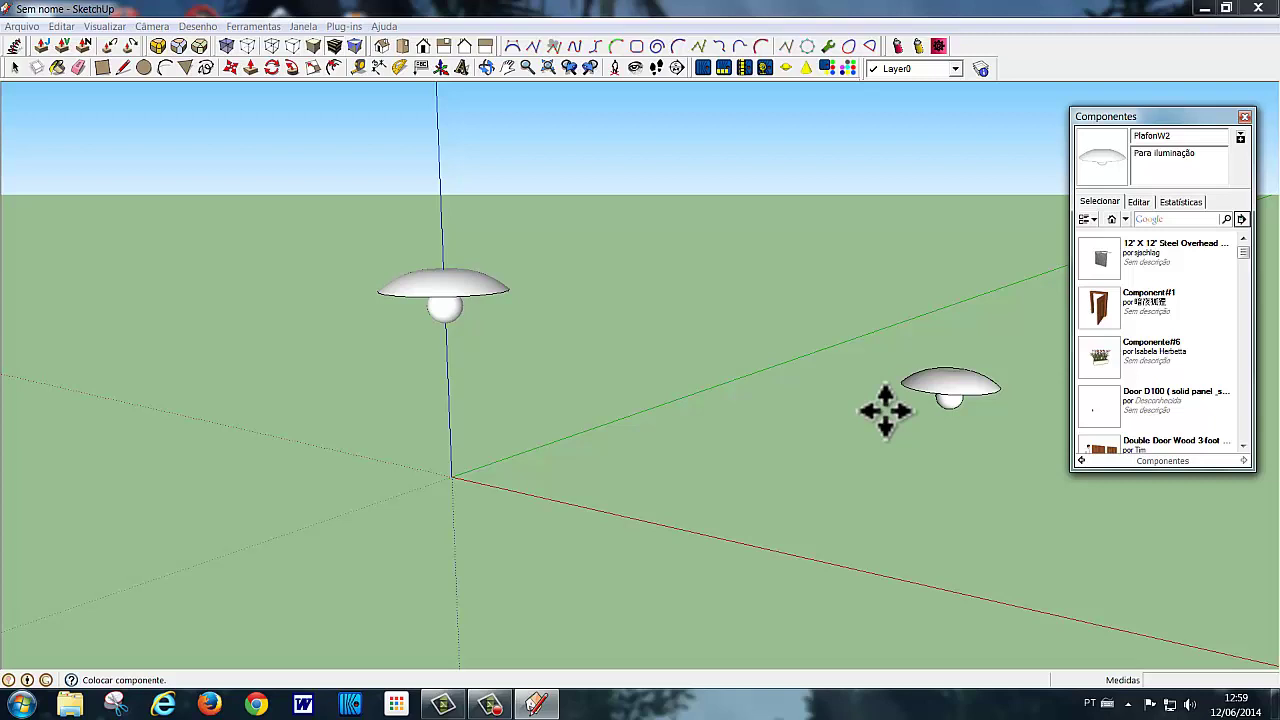
# - Cancel the extra PlafonW2 copy being placed and close the Componentes tray
pyautogui.press('Escape')
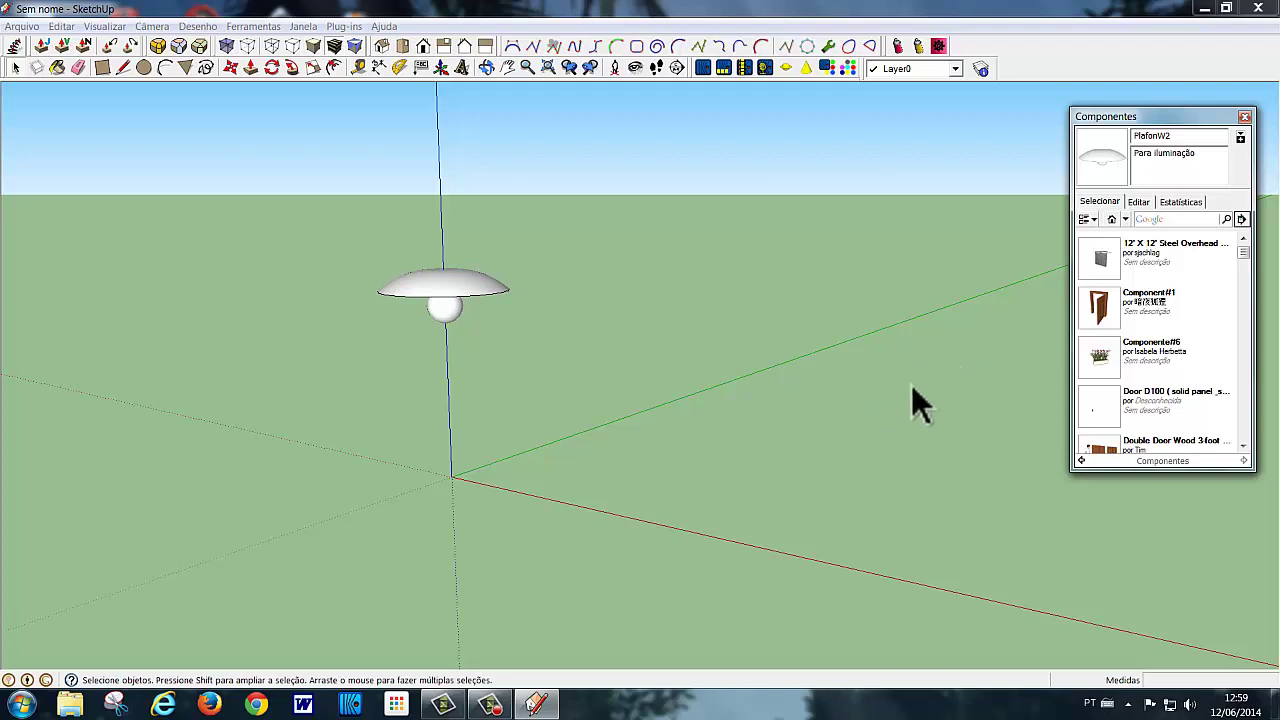
pyautogui.click(1245, 117)
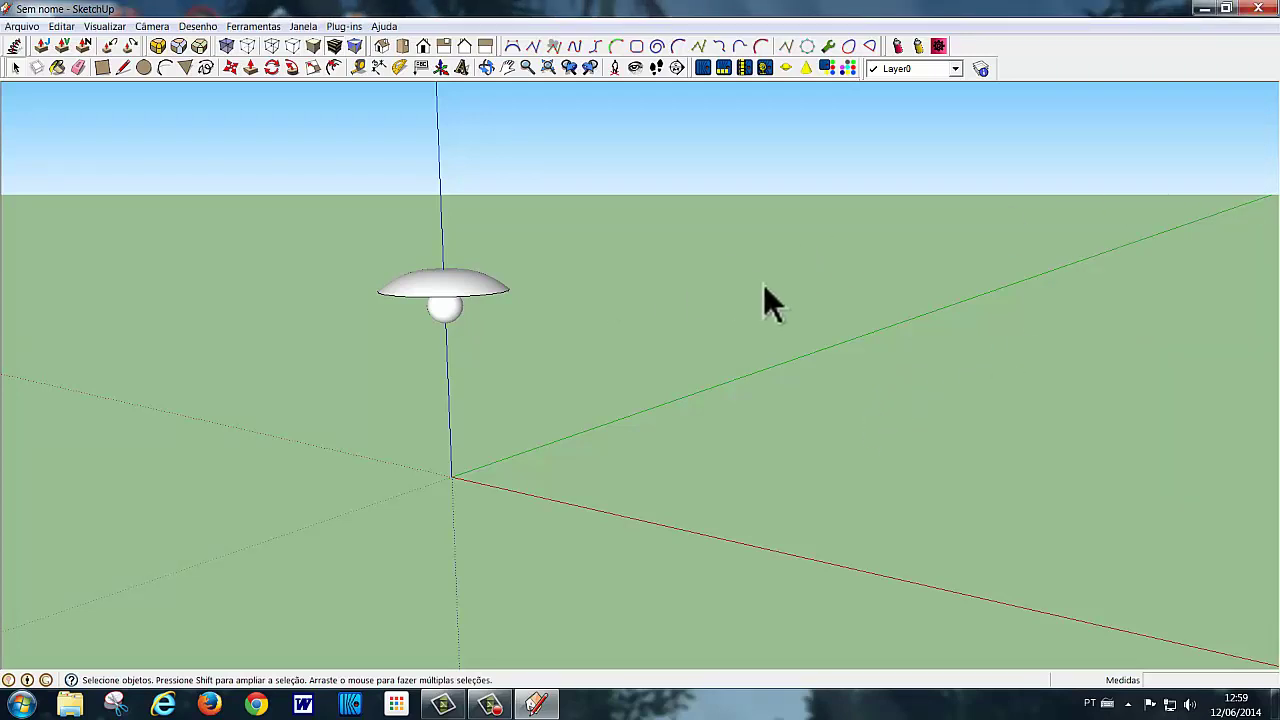